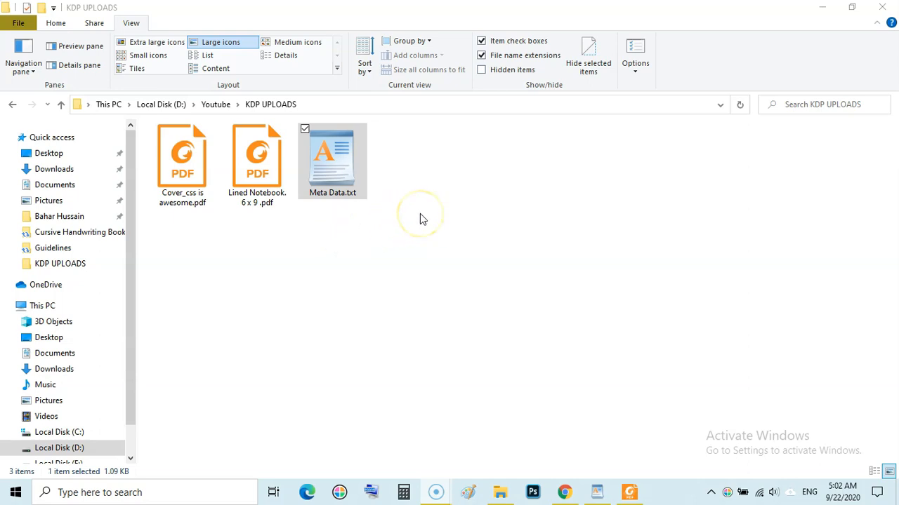
Open Meta Data.txt to look over the book description, and switch to Chrome to view the YouTube channel's uploads
double_click(339, 169)
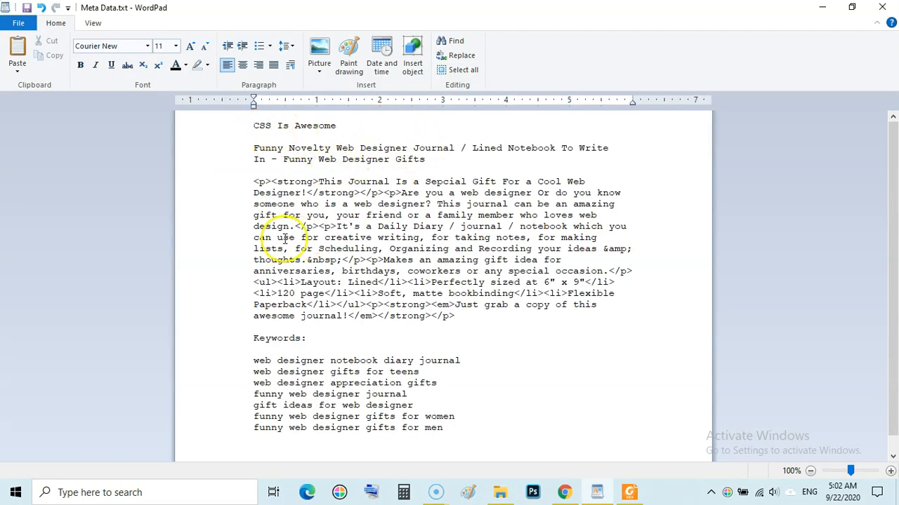
drag(253, 181, 334, 238)
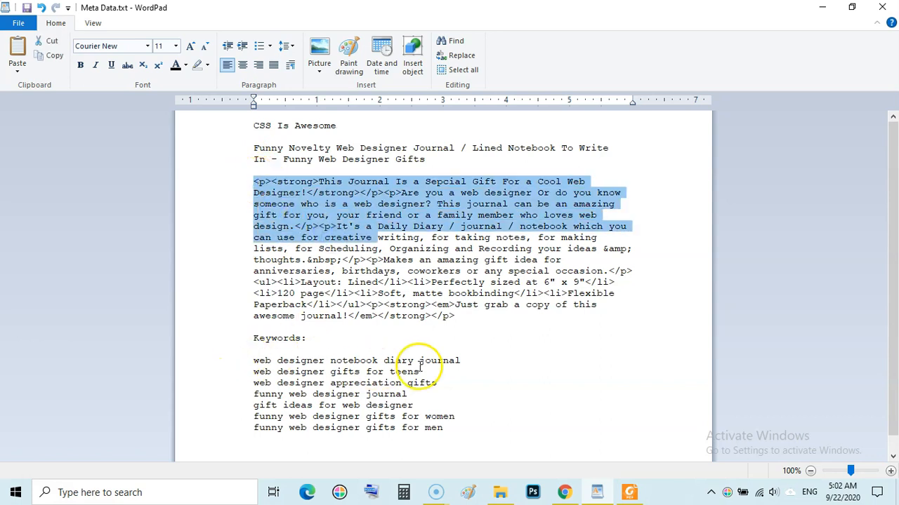
click(567, 495)
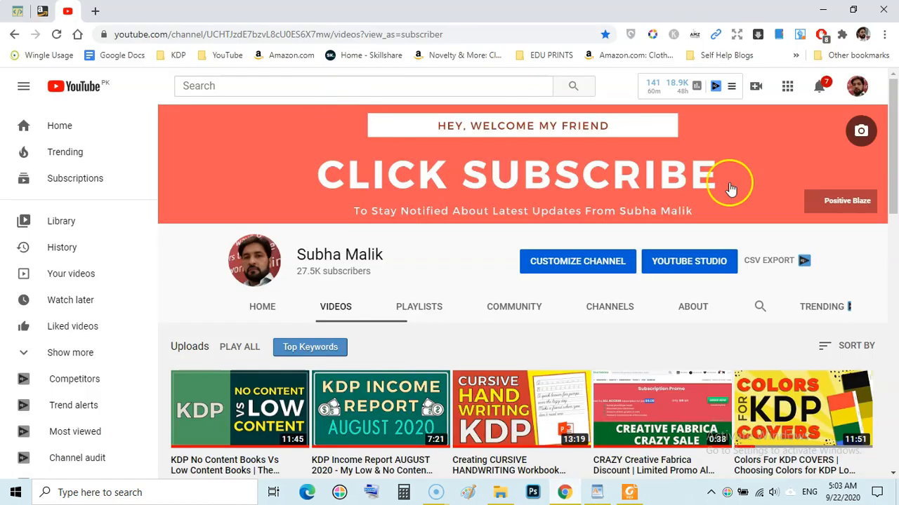
drag(895, 104, 893, 69)
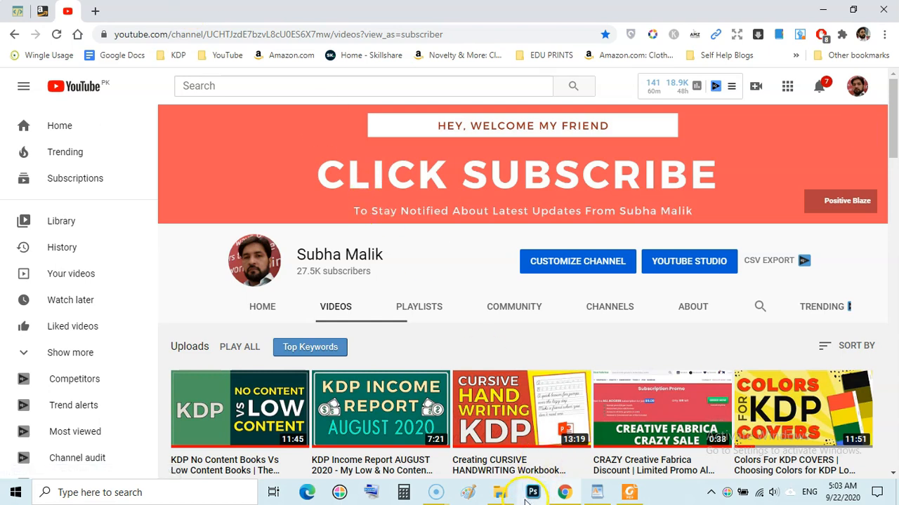
Open Lined Notebook. 6 x 9 .pdf from the KDP UPLOADS folder, page through its first lined pages, and close it
click(500, 492)
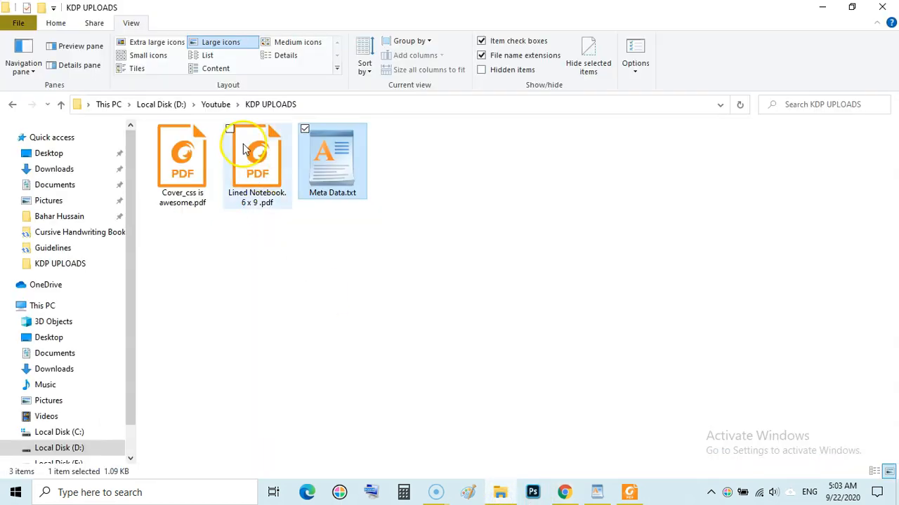
click(260, 181)
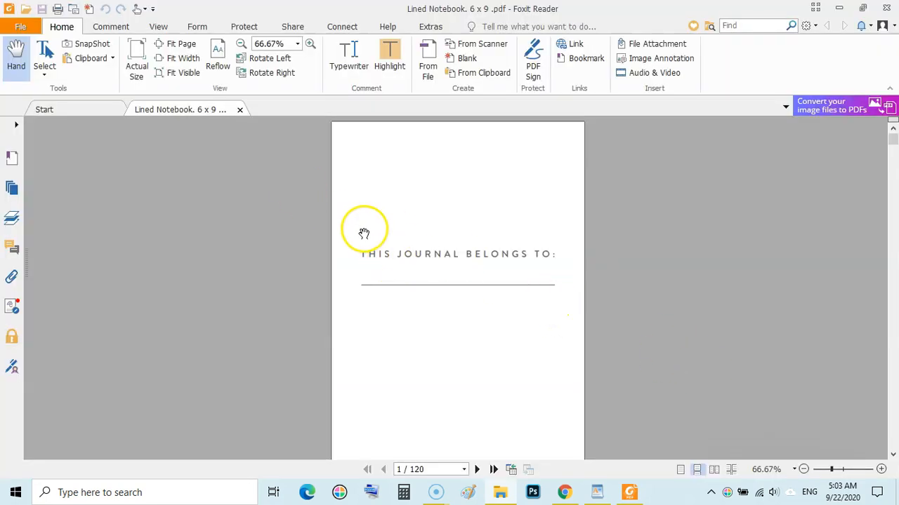
click(476, 469)
click(475, 468)
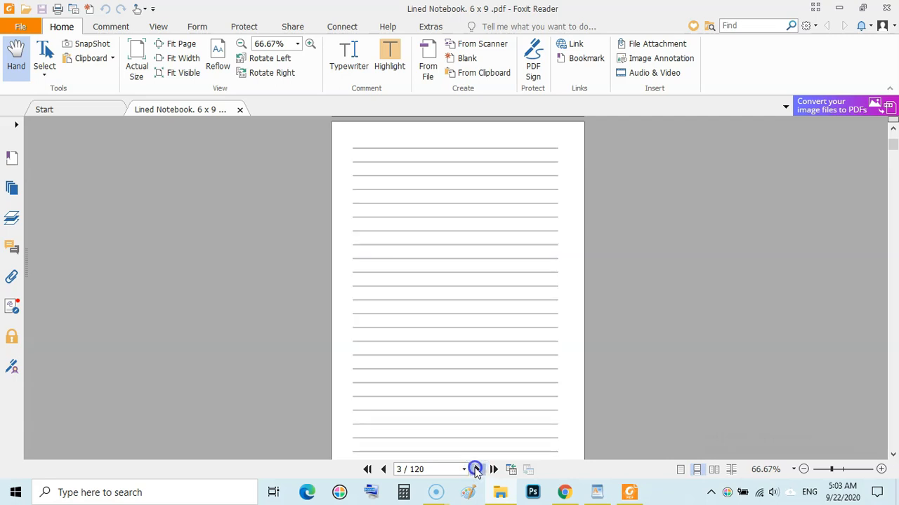
click(476, 468)
click(886, 8)
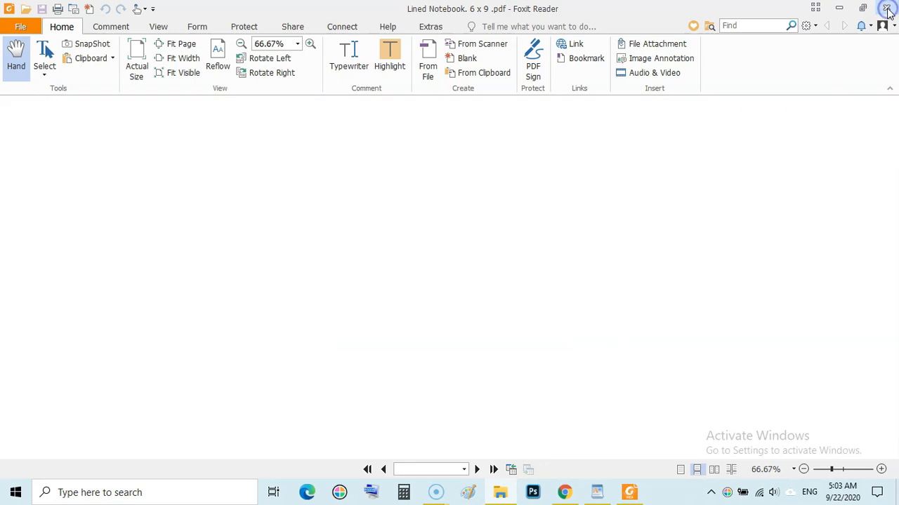
Open Cover_css is awesome.pdf to inspect the full cover layout, and close it
click(191, 161)
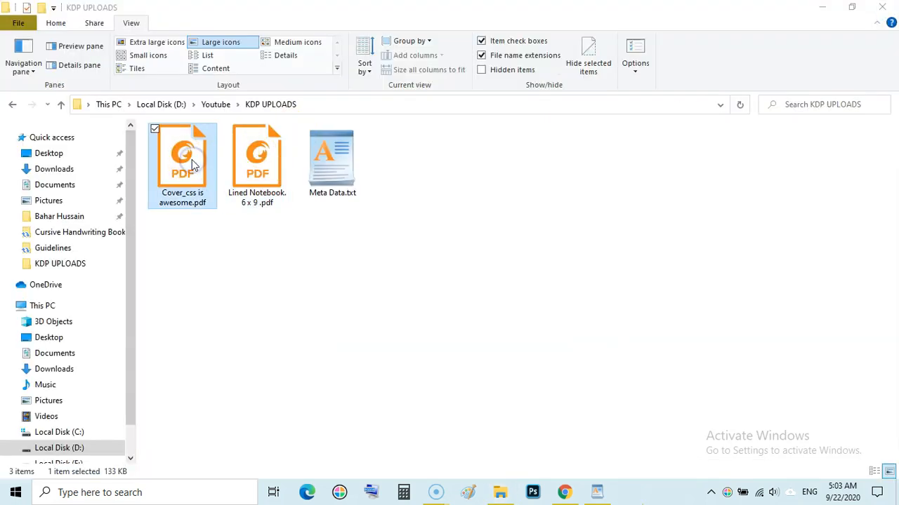
double_click(182, 153)
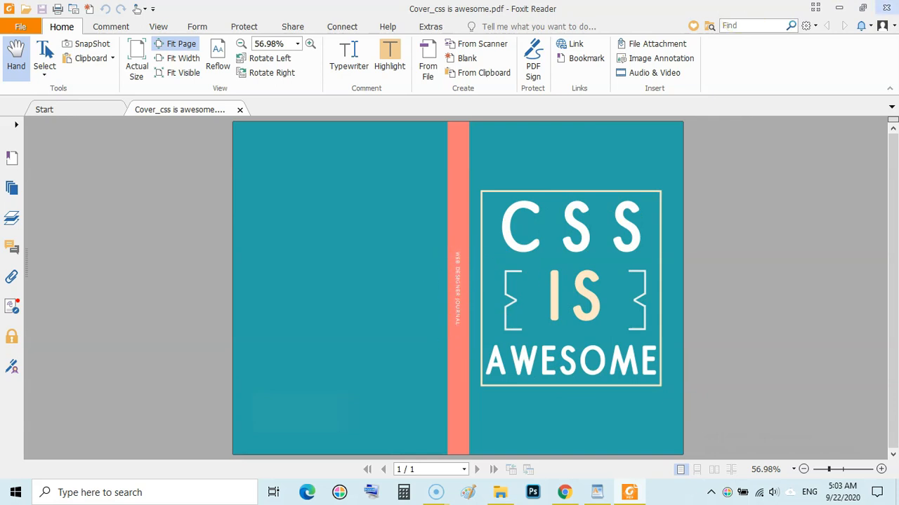
click(888, 14)
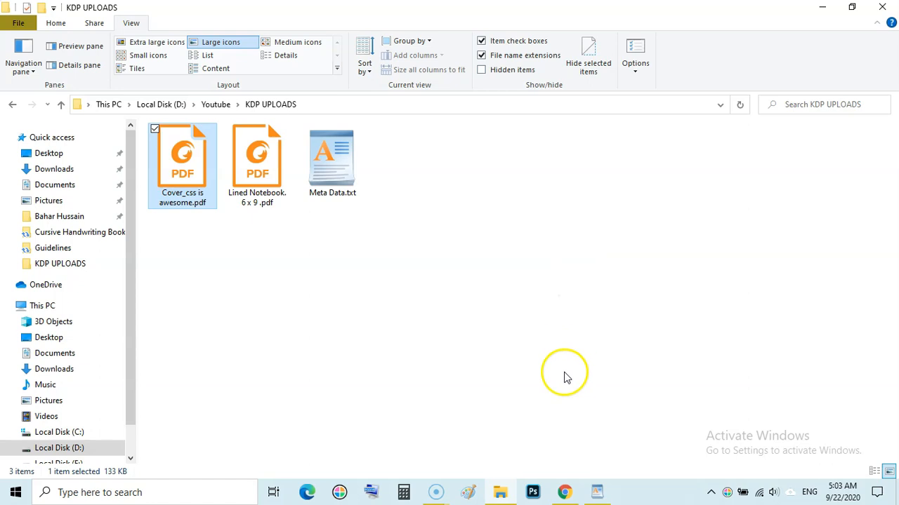
Review the title, subtitle and HTML description in Meta Data.txt
click(335, 164)
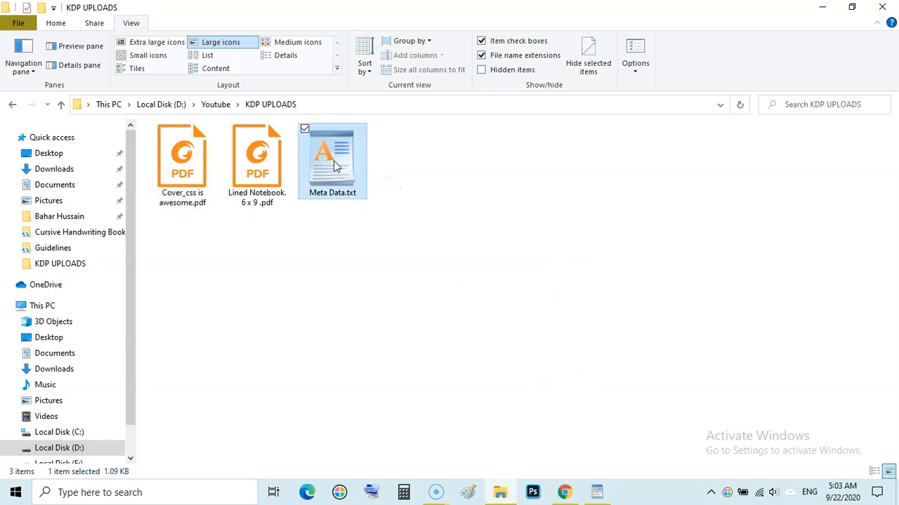
double_click(335, 164)
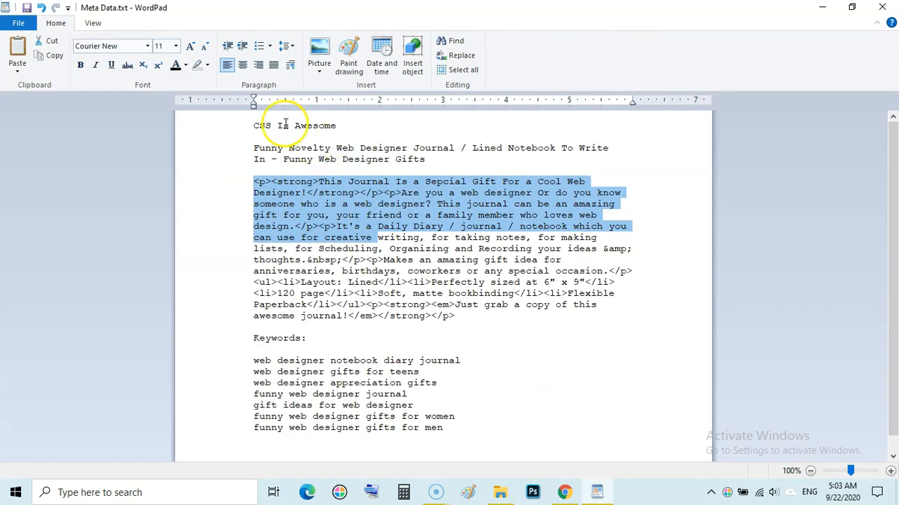
drag(253, 125, 343, 125)
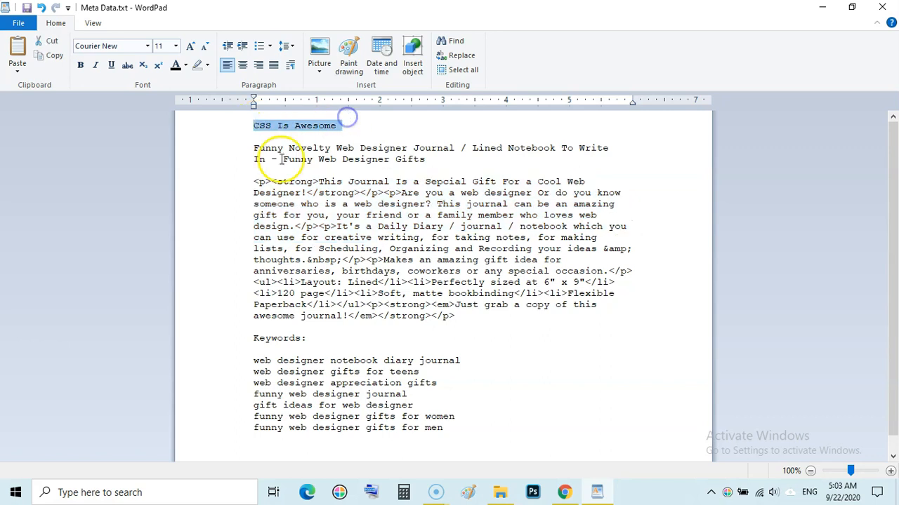
drag(253, 147, 434, 168)
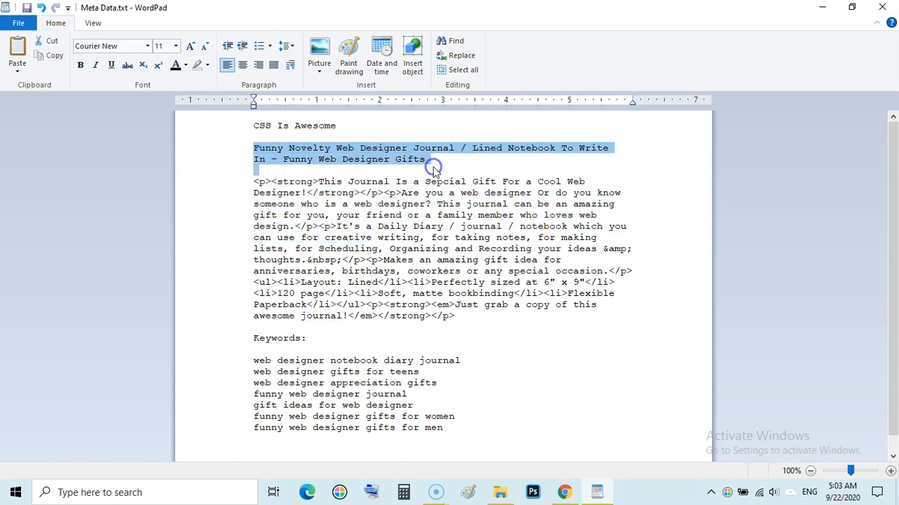
click(313, 203)
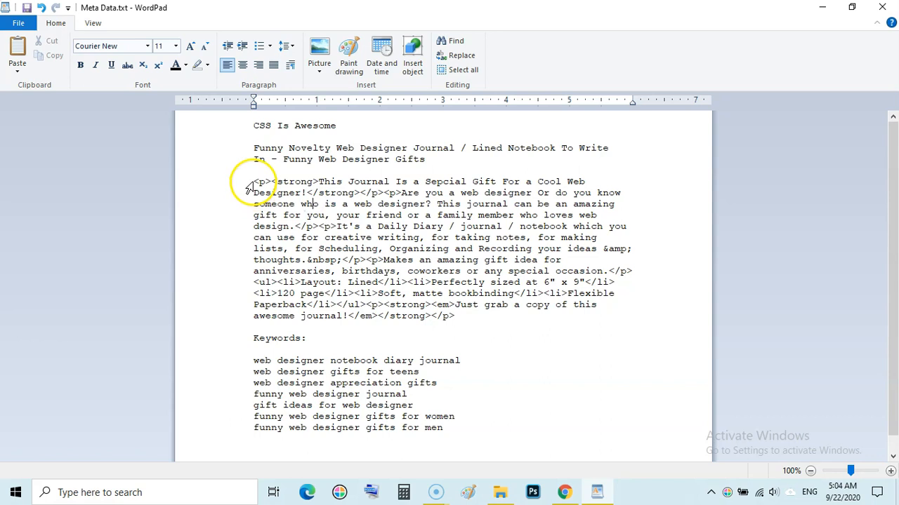
Examine the description's HTML source in the html-online.com editor in Chrome, and the keyword list in Meta Data.txt
click(565, 493)
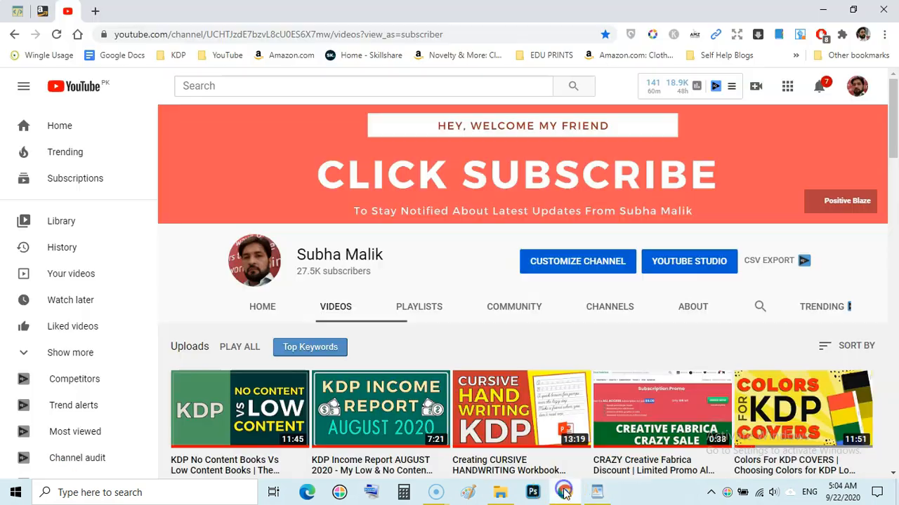
click(23, 10)
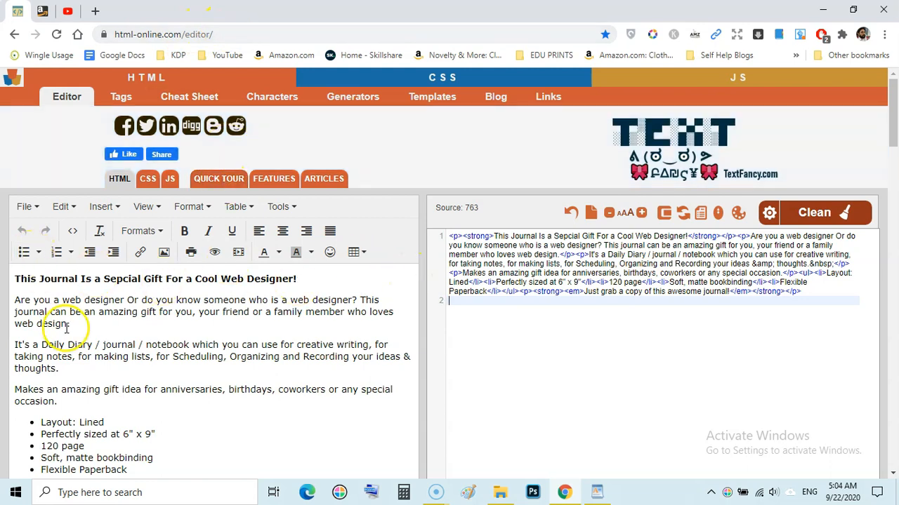
click(545, 242)
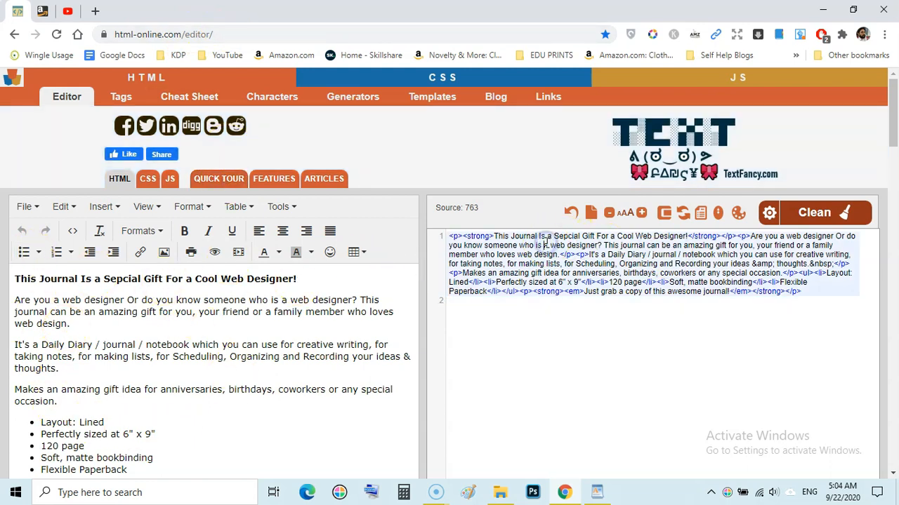
triple_click(481, 254)
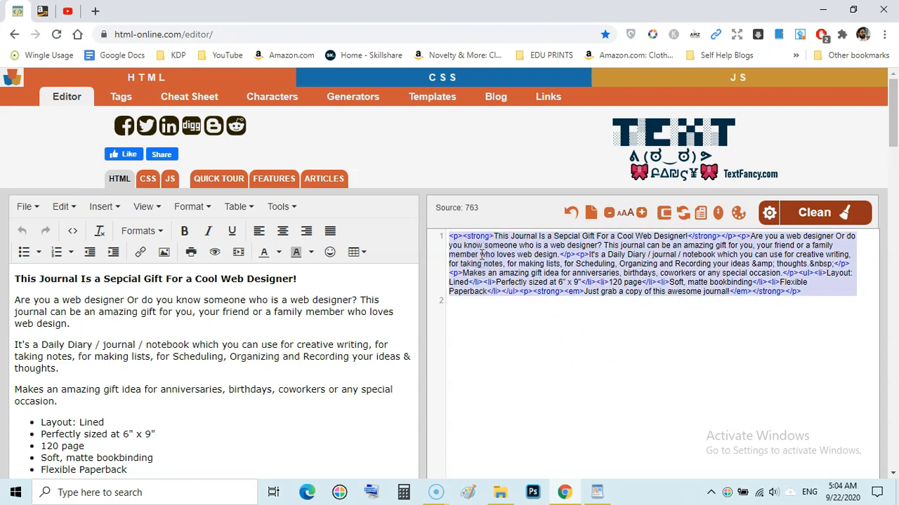
click(596, 490)
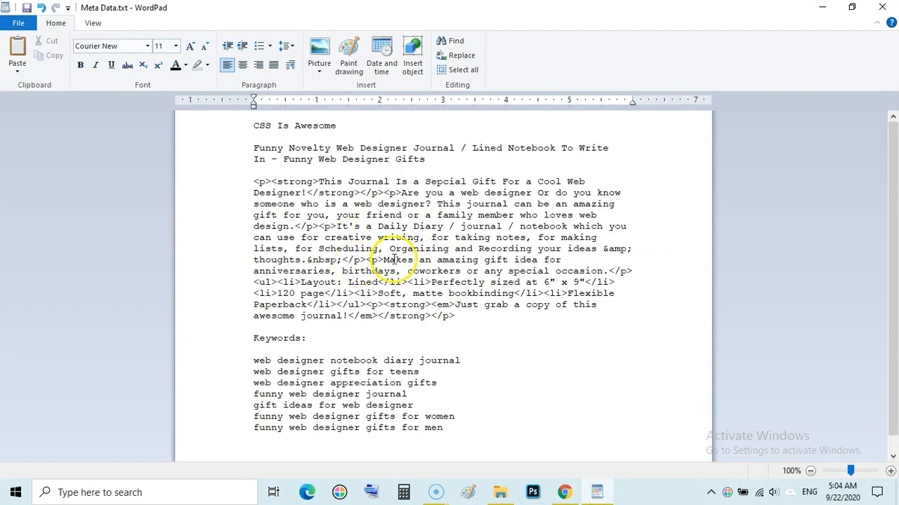
click(319, 335)
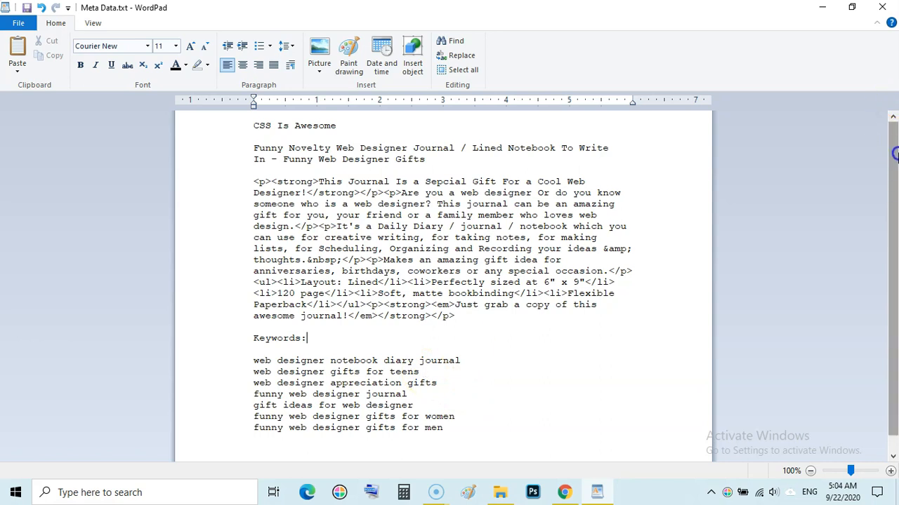
Start a new Paperback title from the KDP Bookshelf in Chrome
click(564, 493)
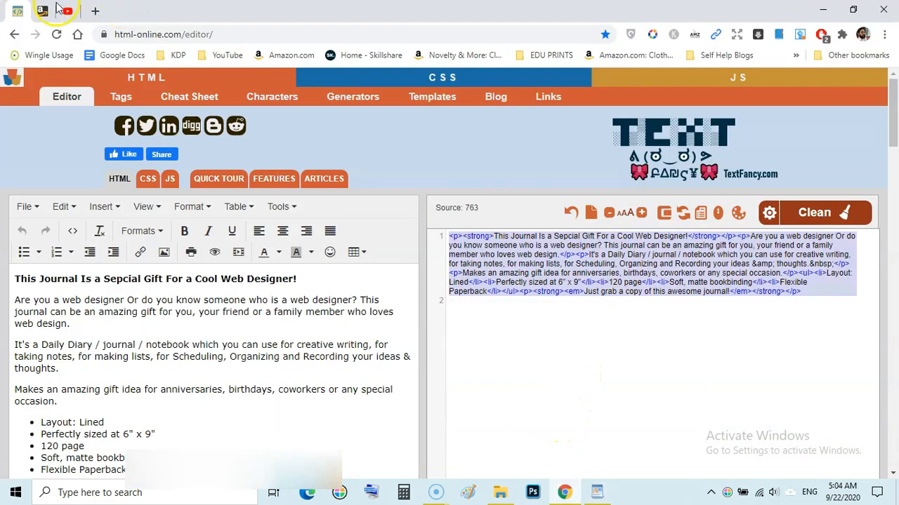
click(37, 13)
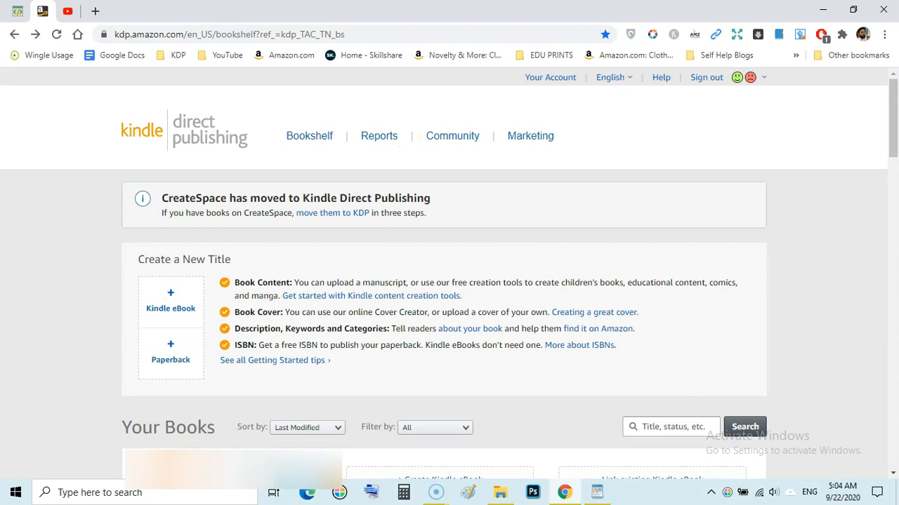
click(156, 358)
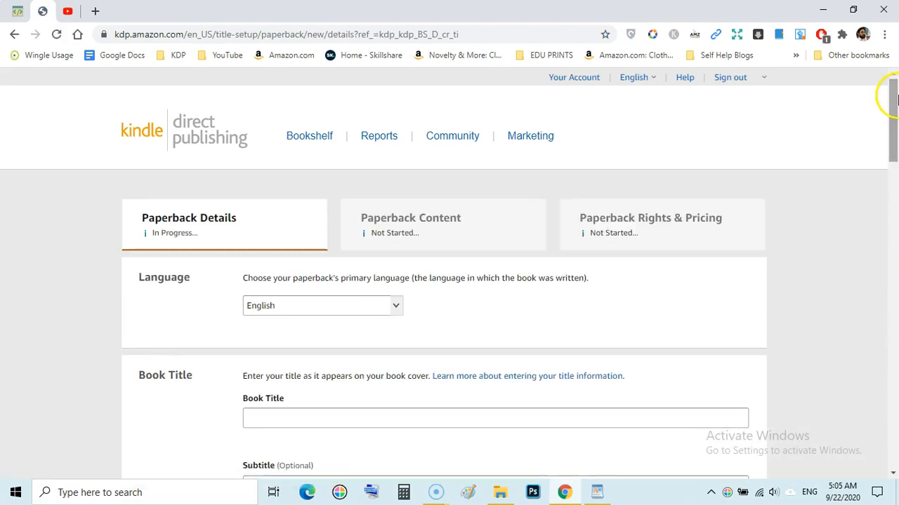
Copy the title "CSS Is Awesome" from Meta Data.txt into the Book Title of the paperback details
drag(897, 100, 898, 120)
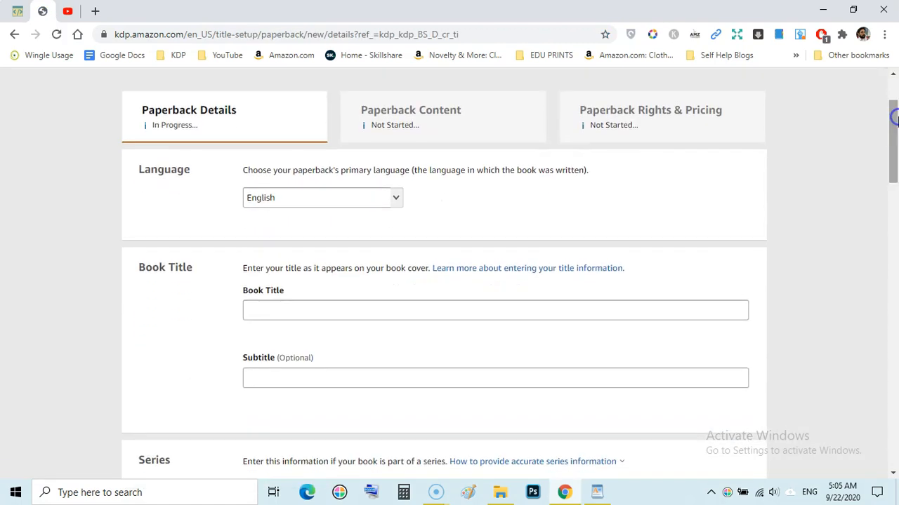
click(288, 311)
click(597, 493)
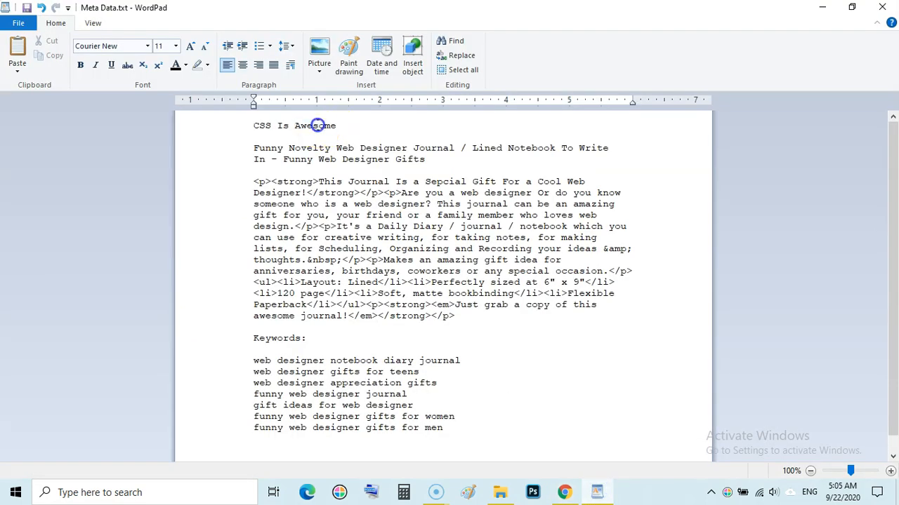
triple_click(317, 126)
right_click(317, 126)
click(358, 146)
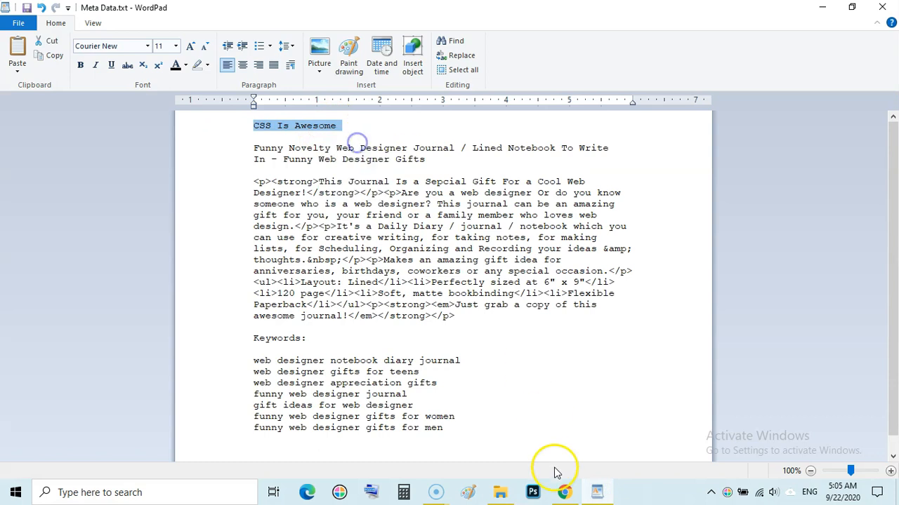
click(564, 492)
click(271, 305)
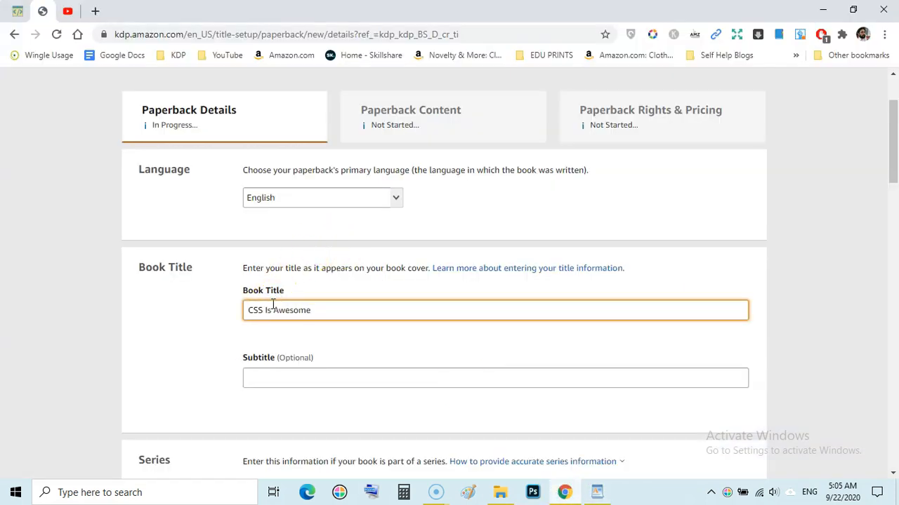
Check the title and spine text on Cover_css is awesome.pdf, close it, and return to the KDP paperback form
click(596, 492)
click(501, 492)
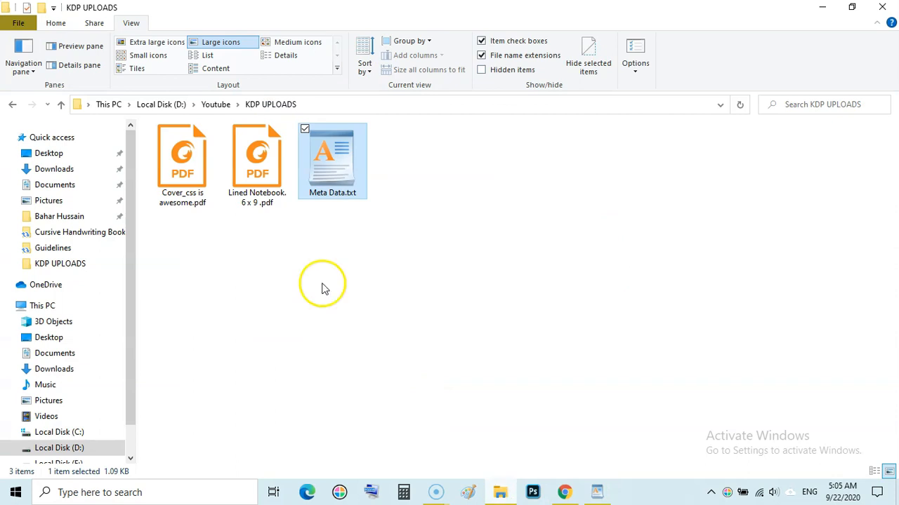
double_click(179, 156)
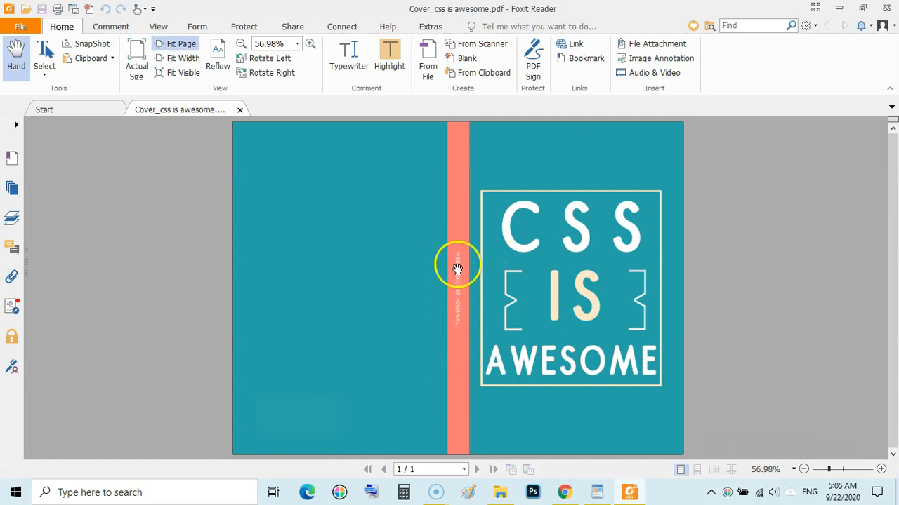
click(893, 6)
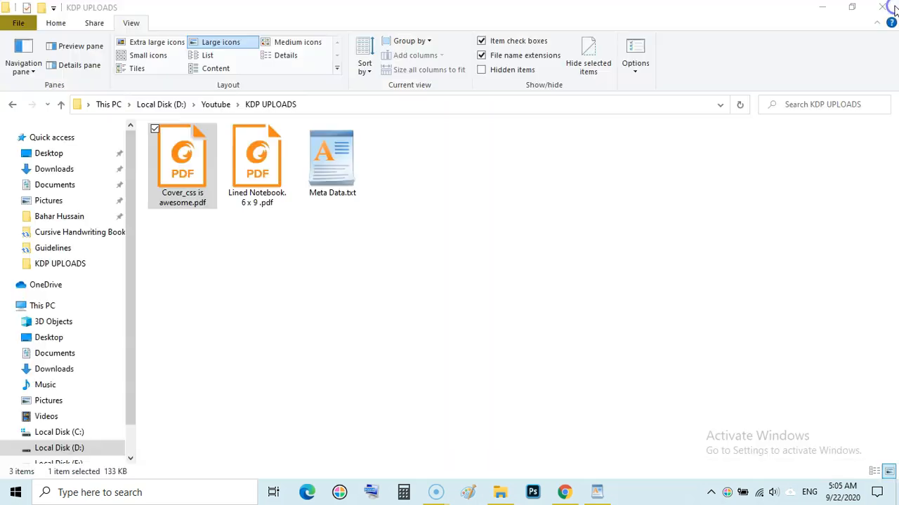
click(562, 493)
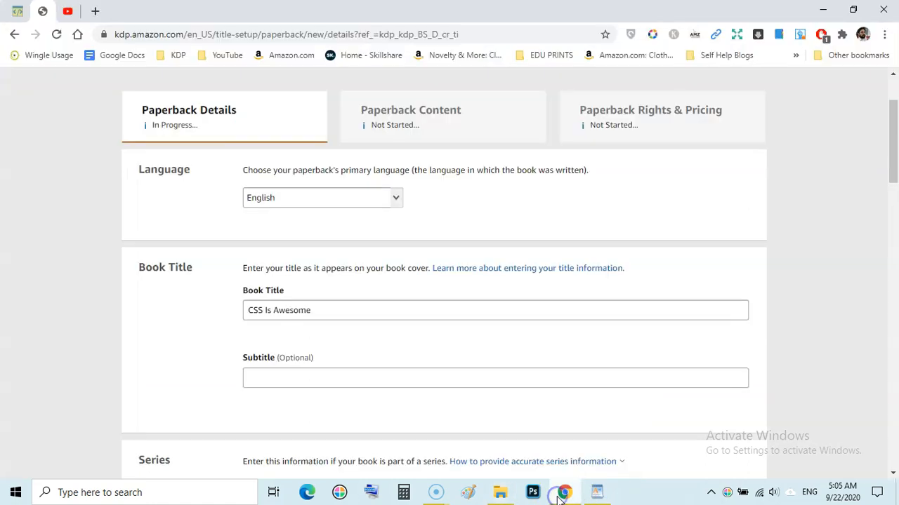
Copy "Funny Novelty Web Designer Journal / Lined Notebook To Write In - Funny Web Designer Gifts" from Meta Data.txt in WordPad into the KDP Subtitle
click(596, 492)
triple_click(361, 149)
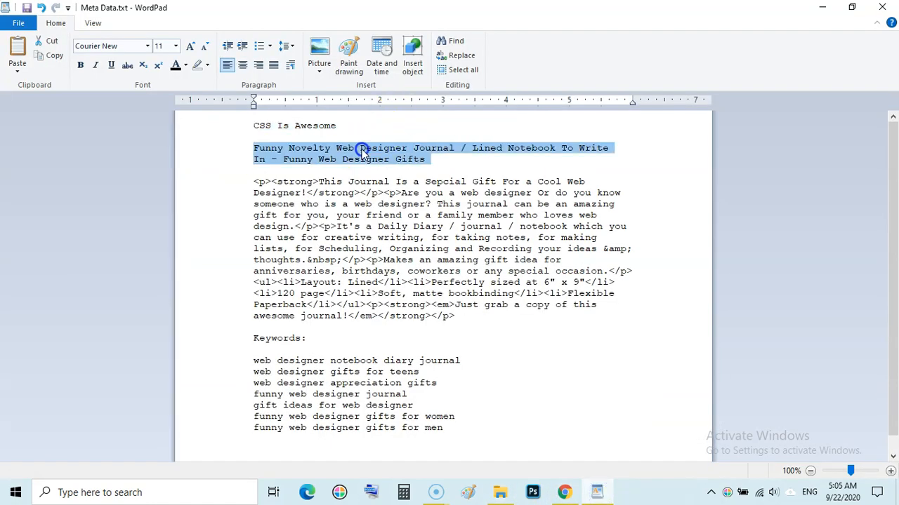
right_click(362, 150)
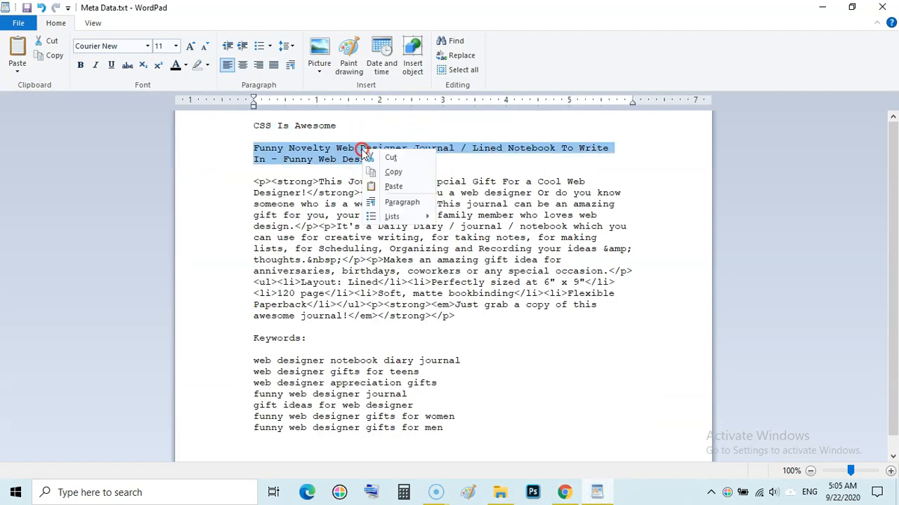
click(406, 174)
click(564, 492)
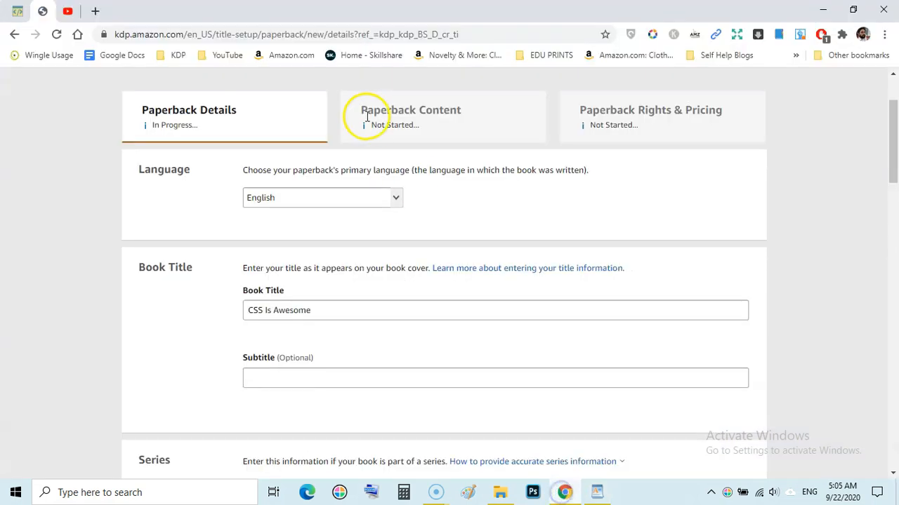
click(281, 379)
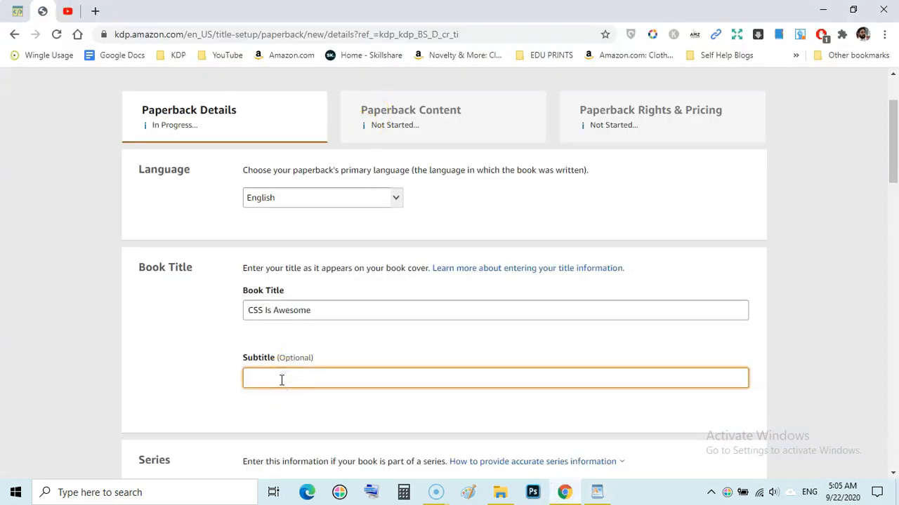
key(ctrl+v)
Enter "Pretty Simple Notebook" as the last name of the primary author, capitalising each word
click(897, 132)
drag(897, 132, 895, 219)
click(564, 292)
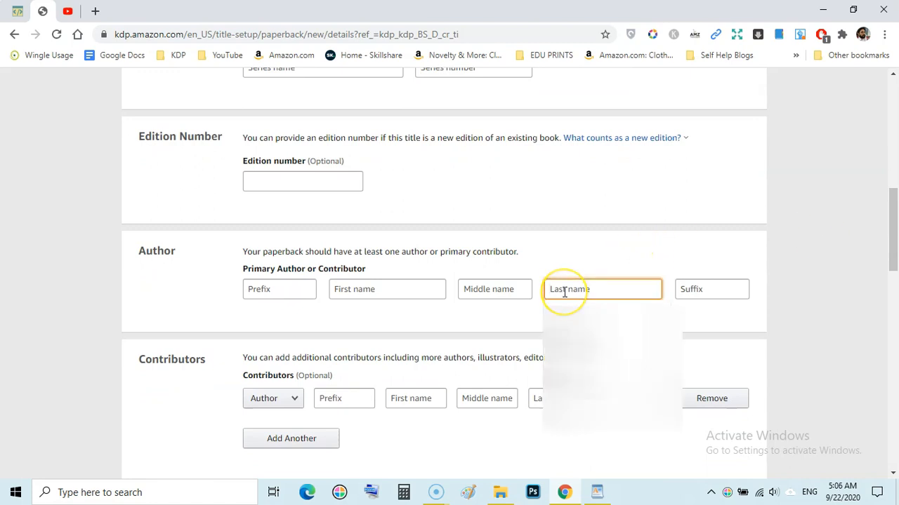
click(572, 249)
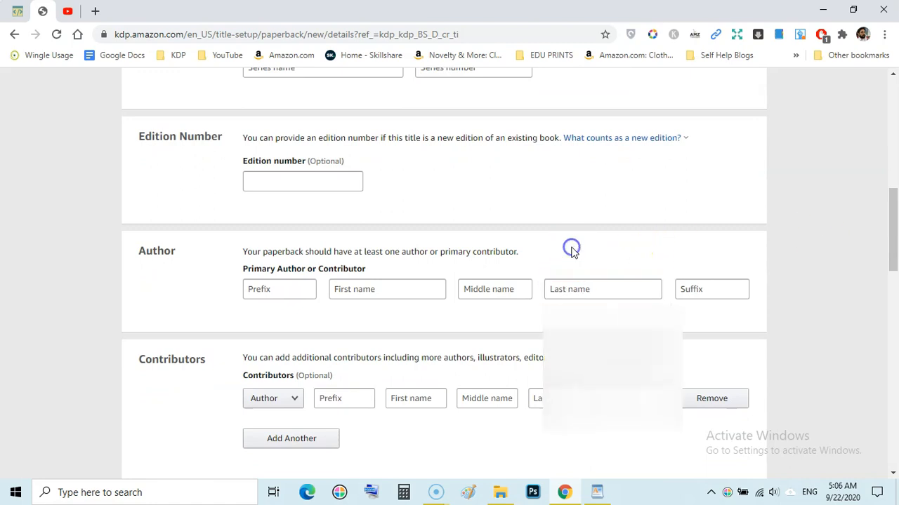
click(564, 296)
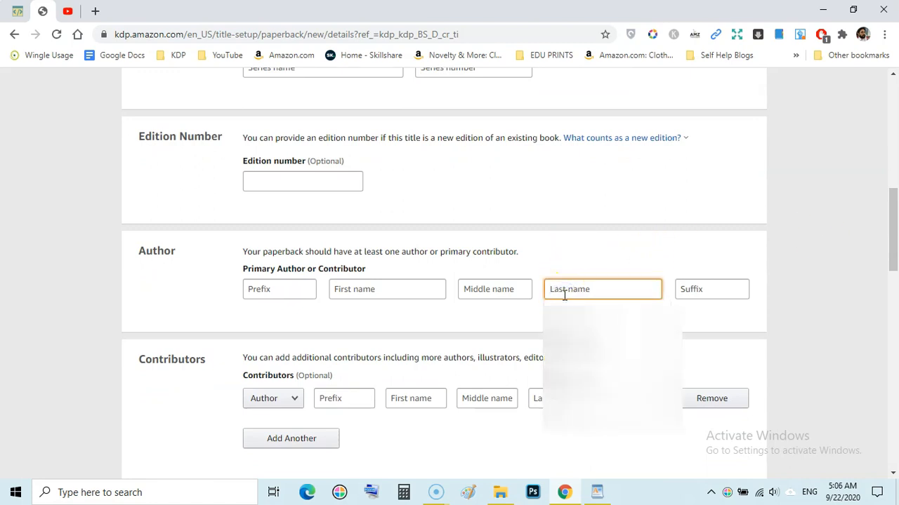
text(ple notebook)
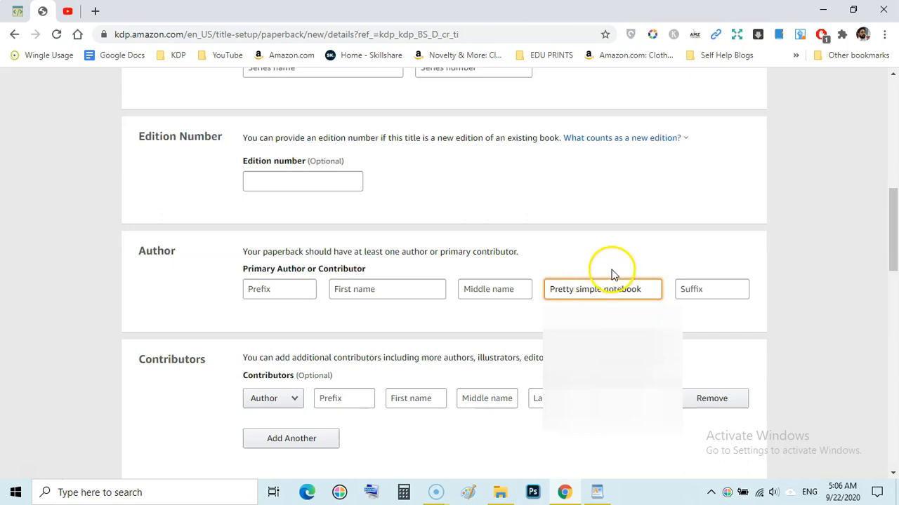
click(576, 289)
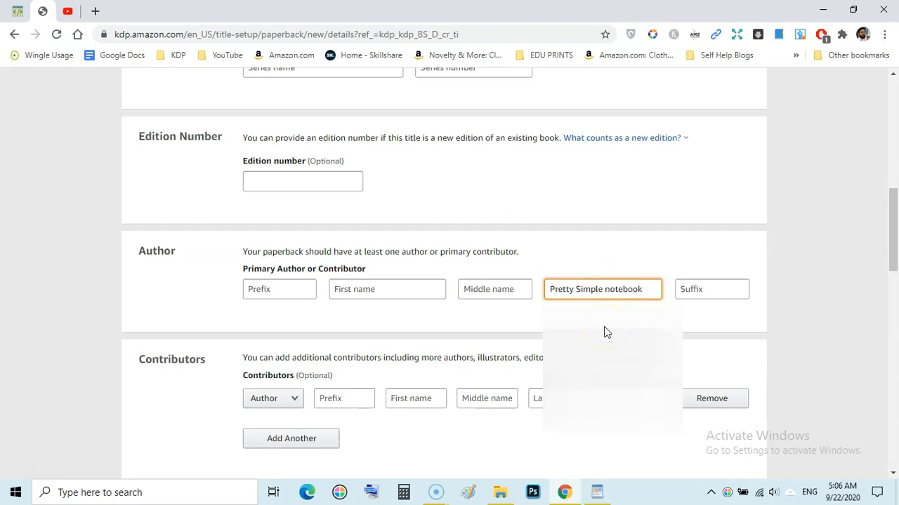
click(608, 288)
click(550, 319)
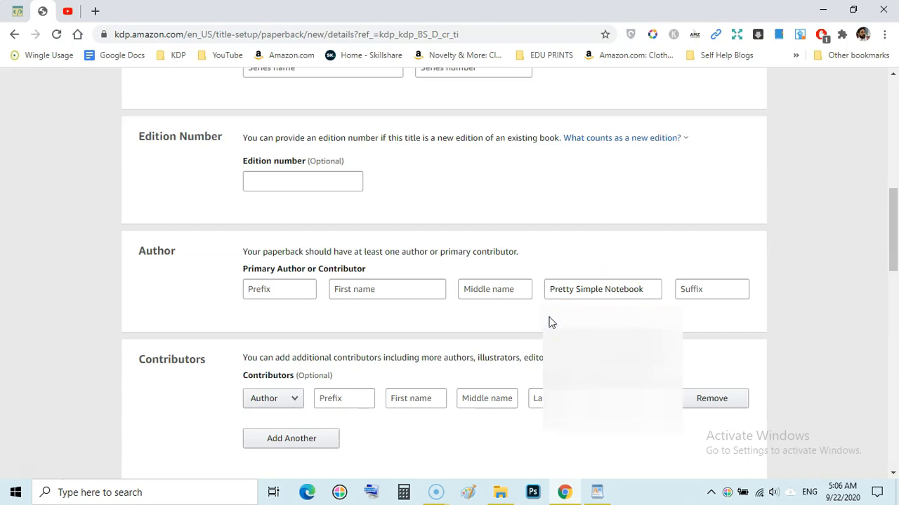
Copy the complete HTML description from Meta Data.txt in WordPad into the Description of the KDP paperback form
drag(892, 210, 893, 283)
click(563, 257)
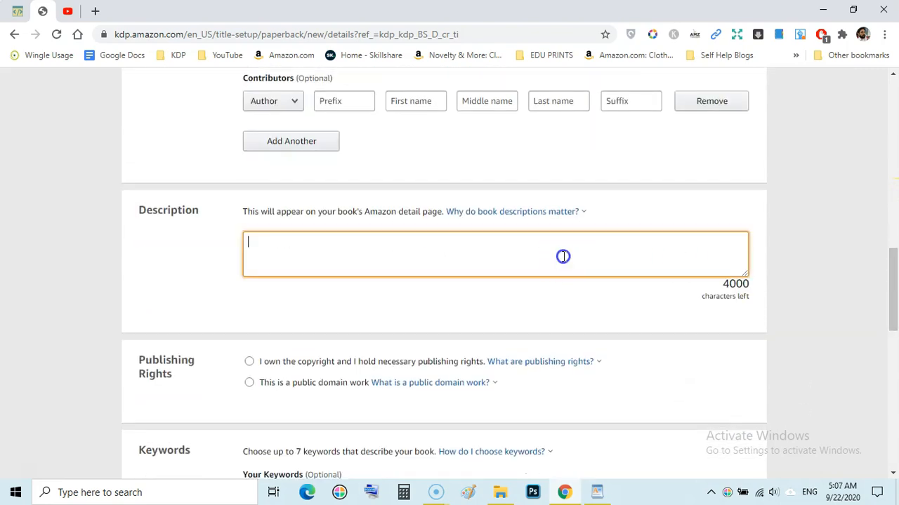
click(596, 491)
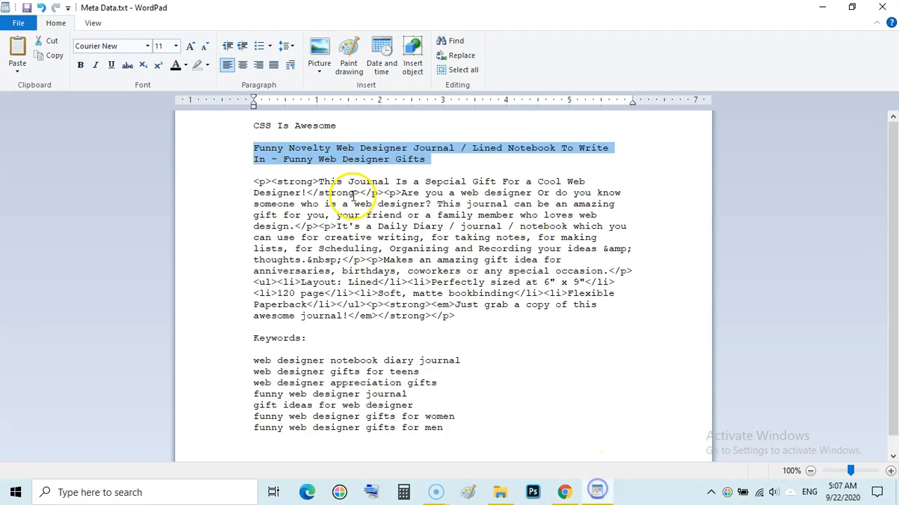
drag(254, 182, 453, 315)
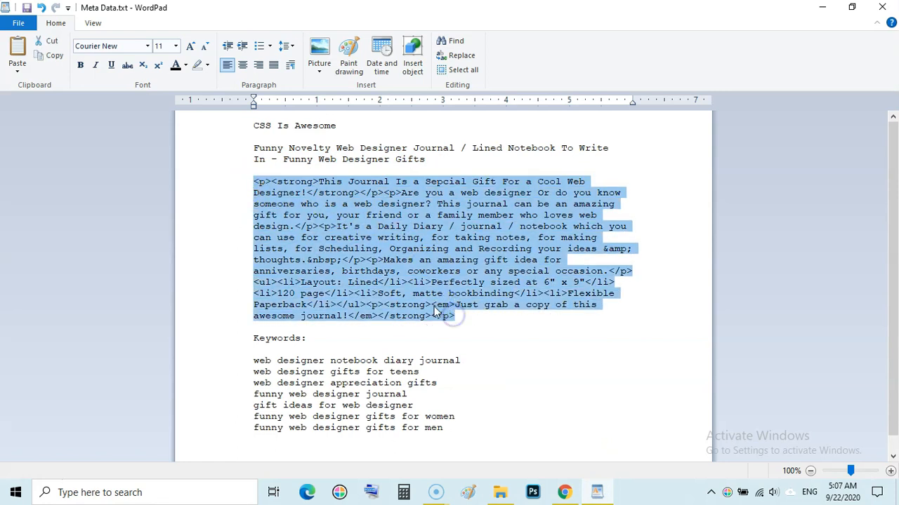
click(434, 306)
double_click(398, 260)
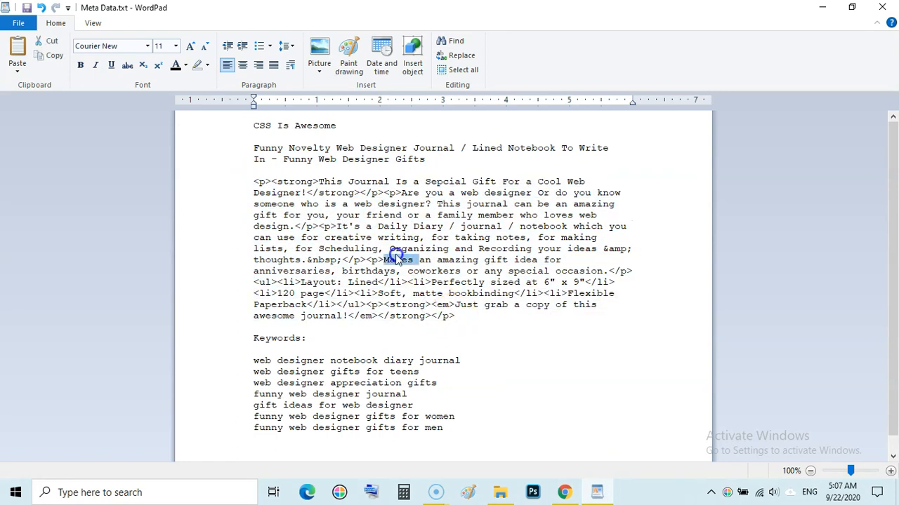
click(398, 260)
right_click(397, 258)
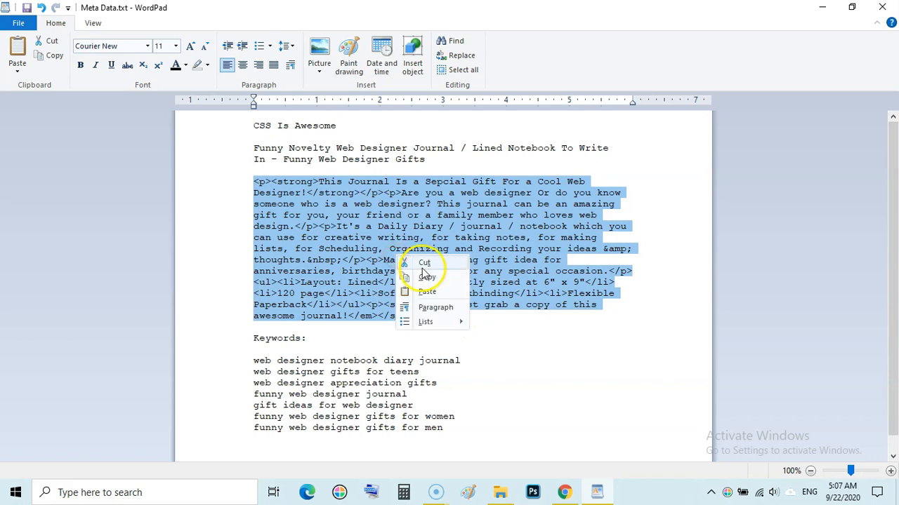
click(427, 277)
click(566, 492)
click(370, 238)
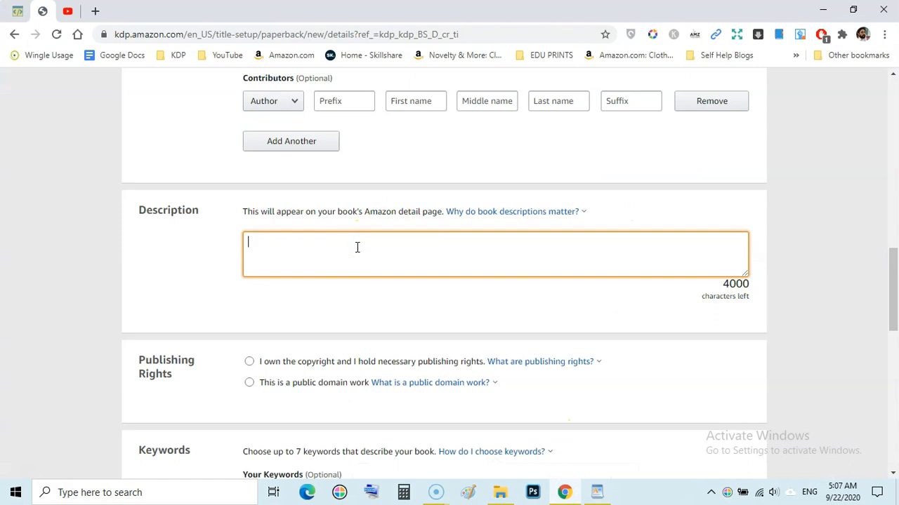
key(ctrl+v)
Declare ownership of the copyright and publishing rights, and copy "web designer notebook diary journal" from Meta Data.txt into the first KDP keyword
drag(890, 281, 890, 318)
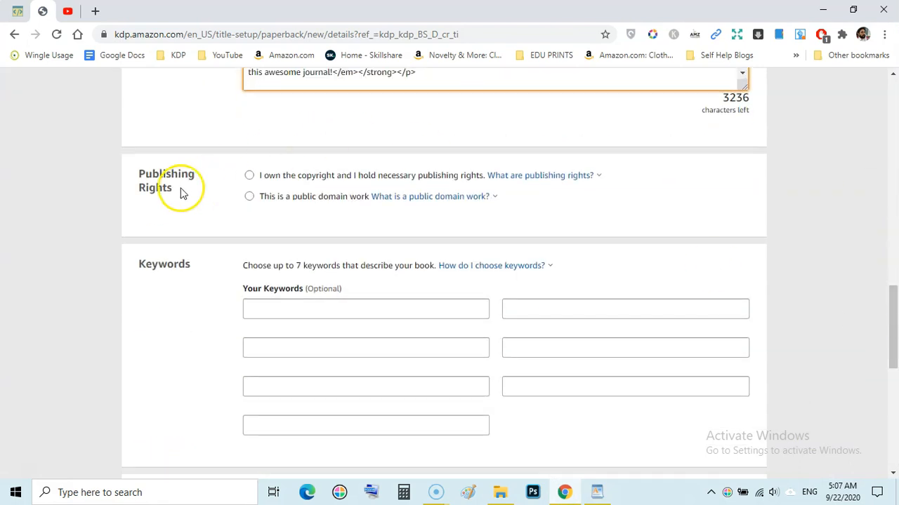
click(250, 176)
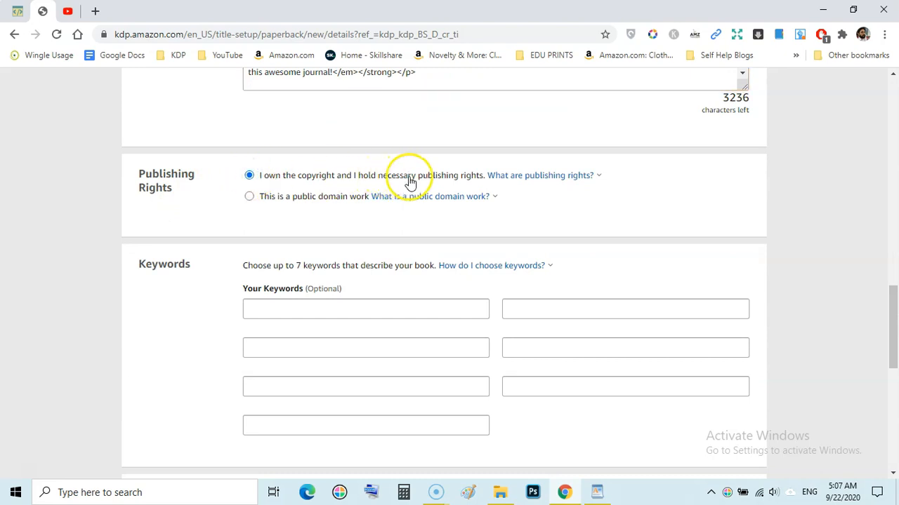
scroll(895, 302, down, 1)
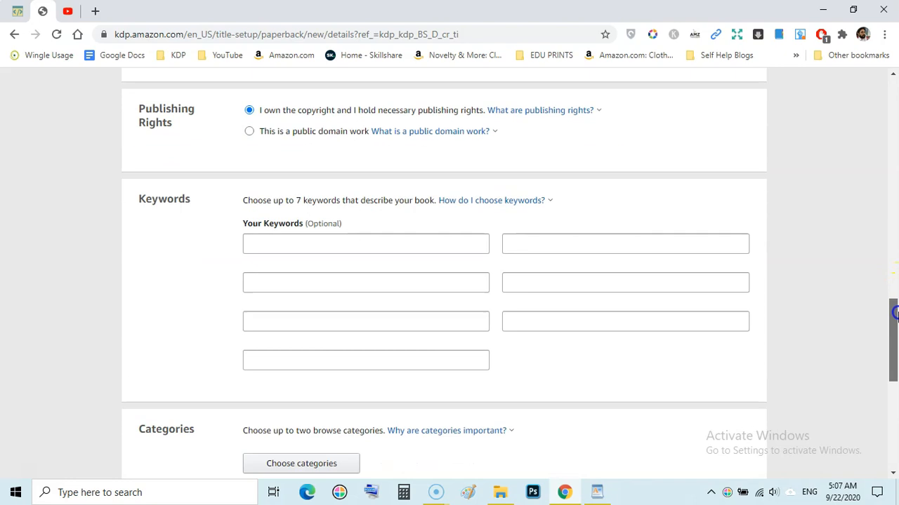
click(597, 492)
triple_click(349, 360)
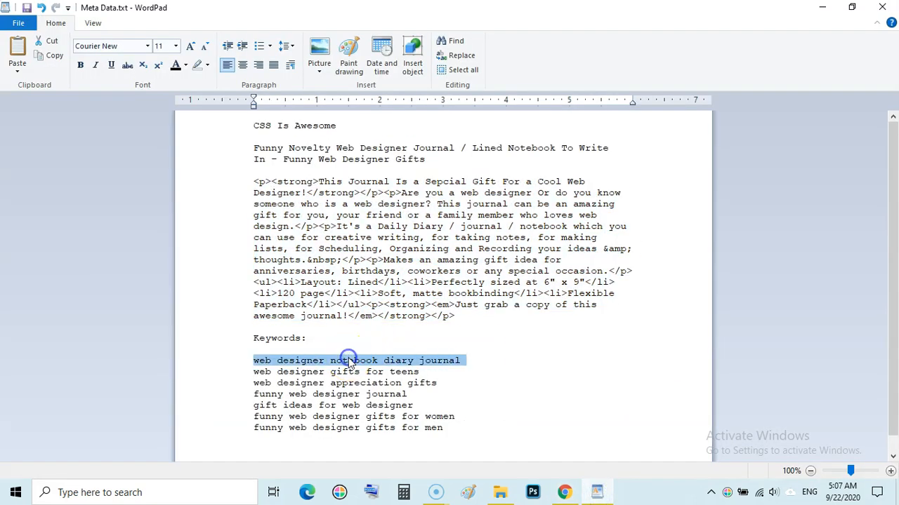
right_click(350, 360)
click(379, 380)
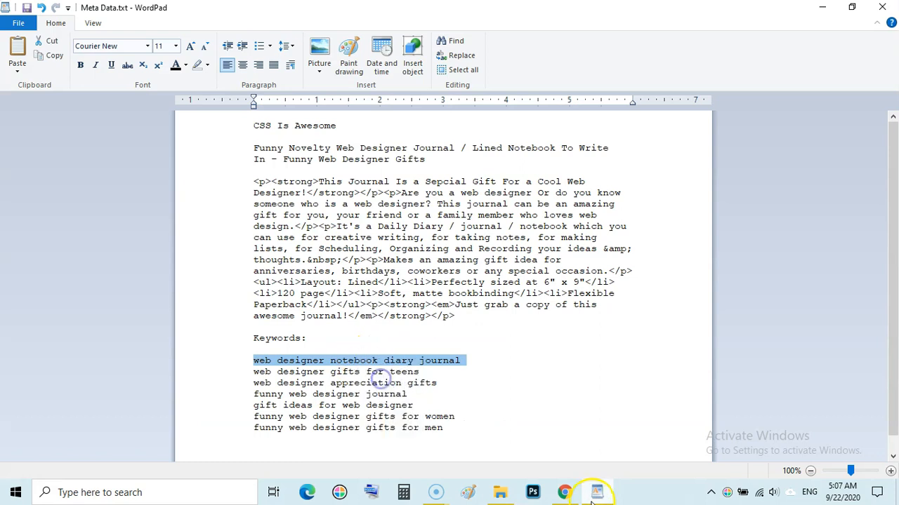
click(564, 492)
click(426, 244)
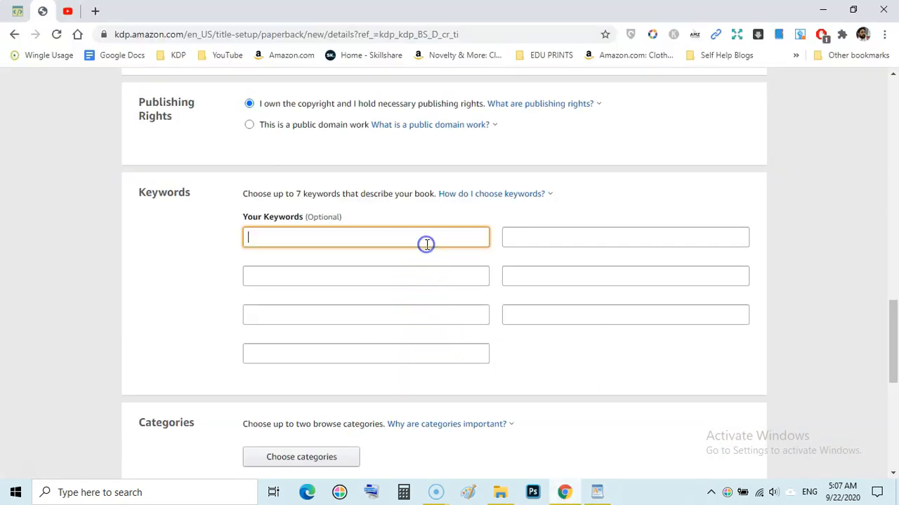
key(ctrl+v)
Copy "web designer gifts for teens" from Meta Data.txt in WordPad into the second keyword of the KDP form
click(564, 493)
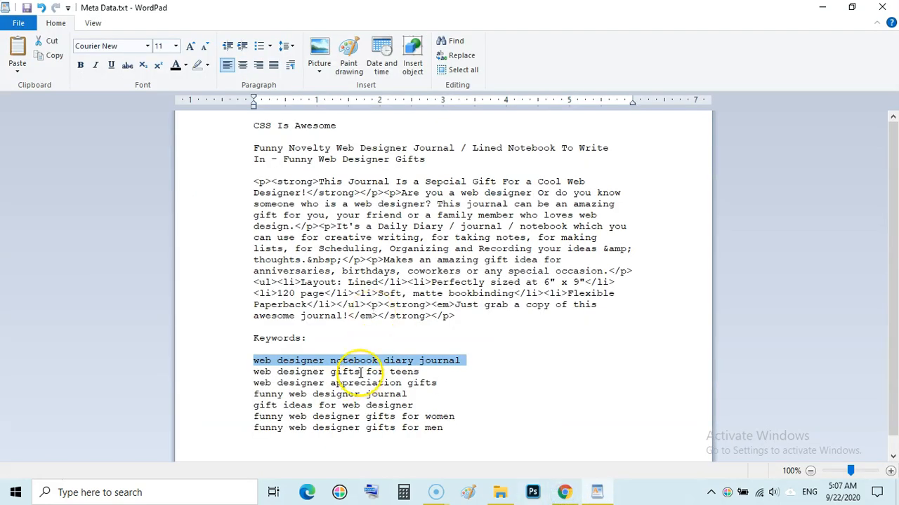
triple_click(360, 374)
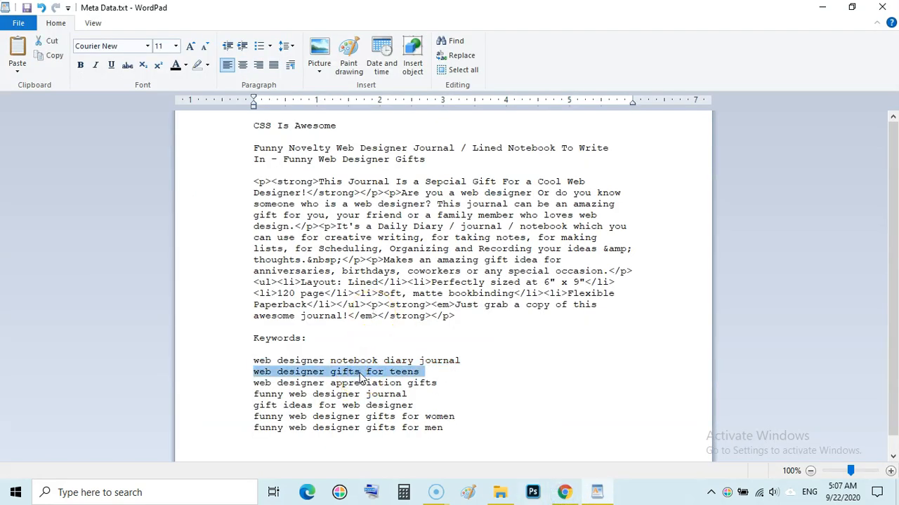
click(565, 493)
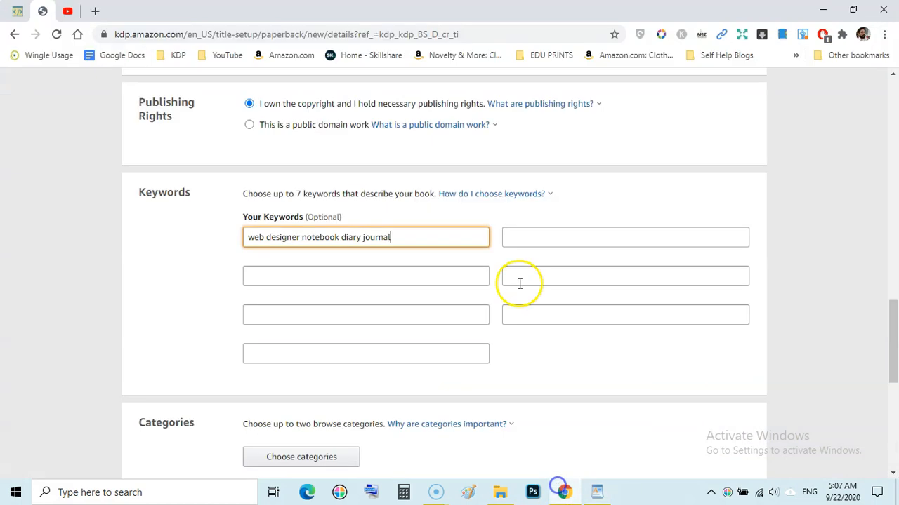
click(529, 238)
key(ctrl+v)
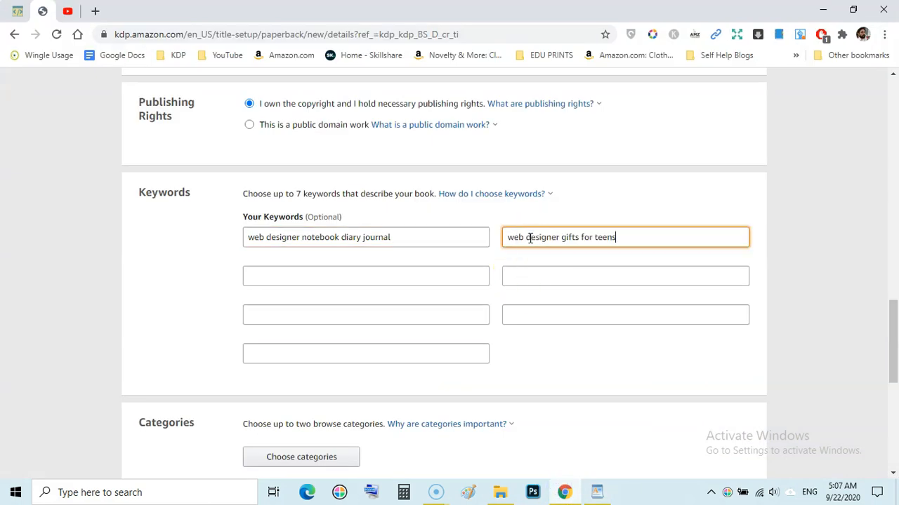
Copy "web designer appreciation gifts" from Meta Data.txt in WordPad into the third keyword of the KDP form
click(597, 493)
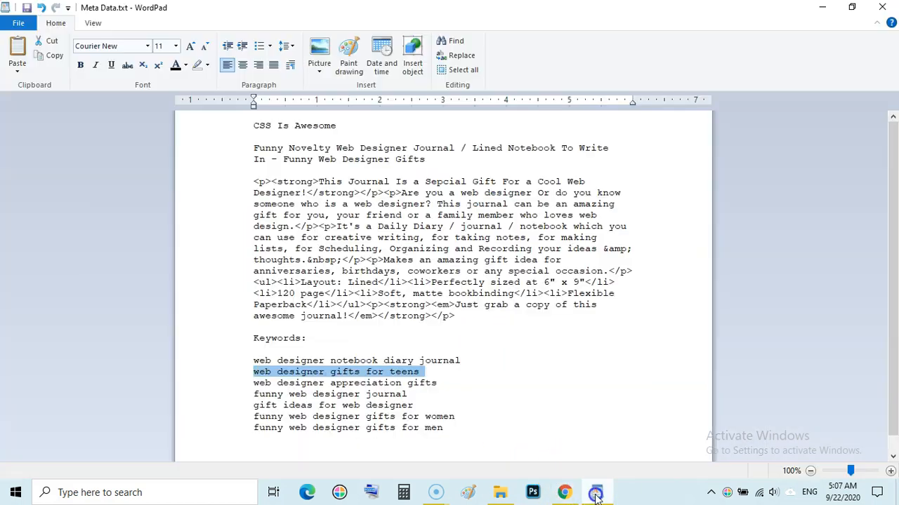
triple_click(328, 384)
right_click(330, 383)
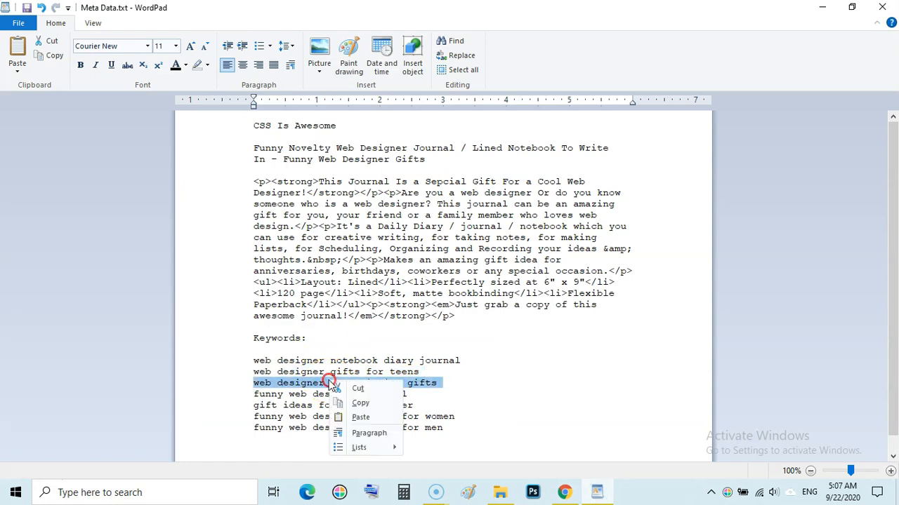
click(360, 403)
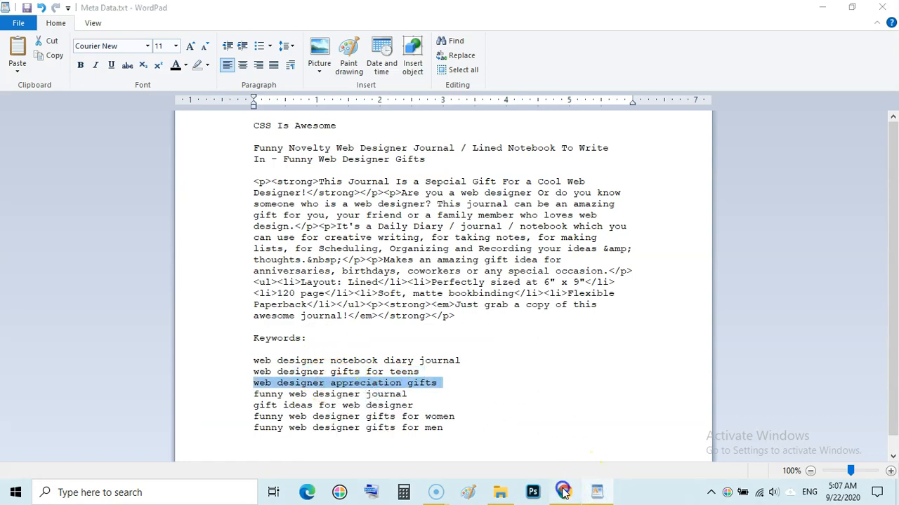
click(564, 492)
click(390, 273)
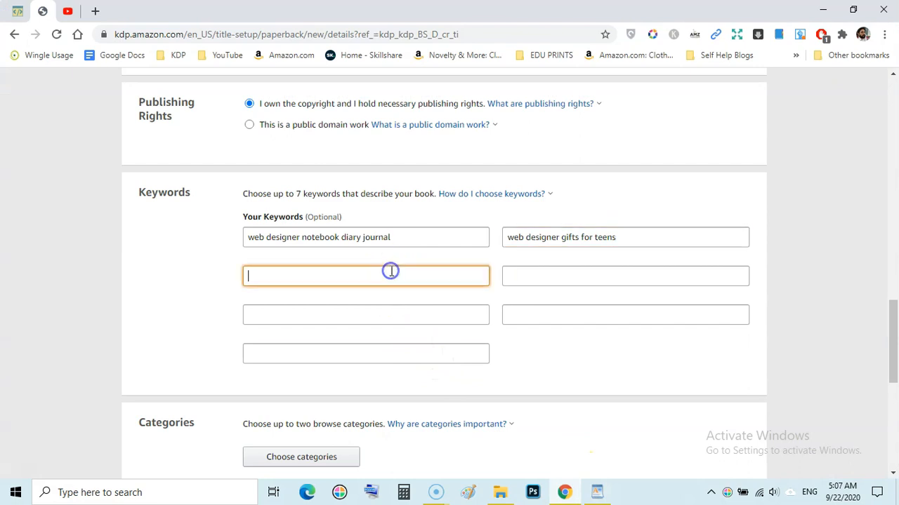
key(ctrl+v)
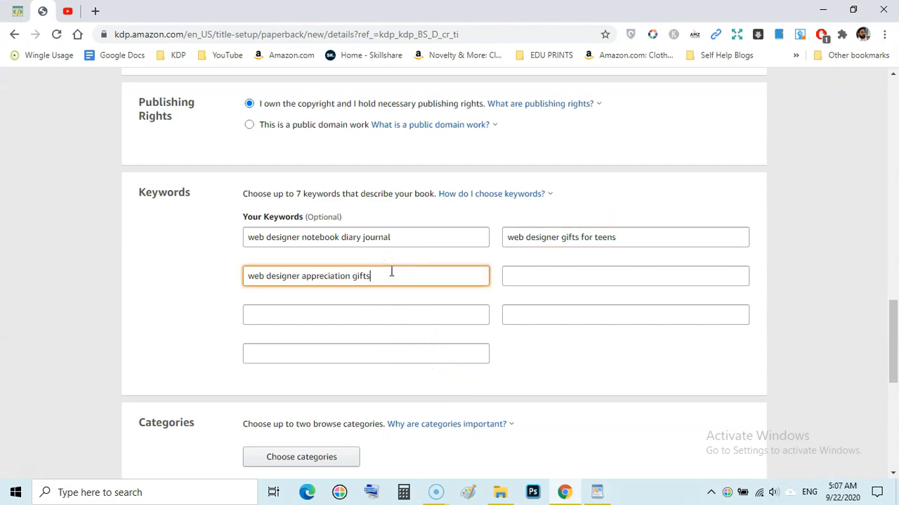
Copy "funny web designer journal" from Meta Data.txt in WordPad into the fourth keyword of the KDP form
click(596, 492)
triple_click(381, 397)
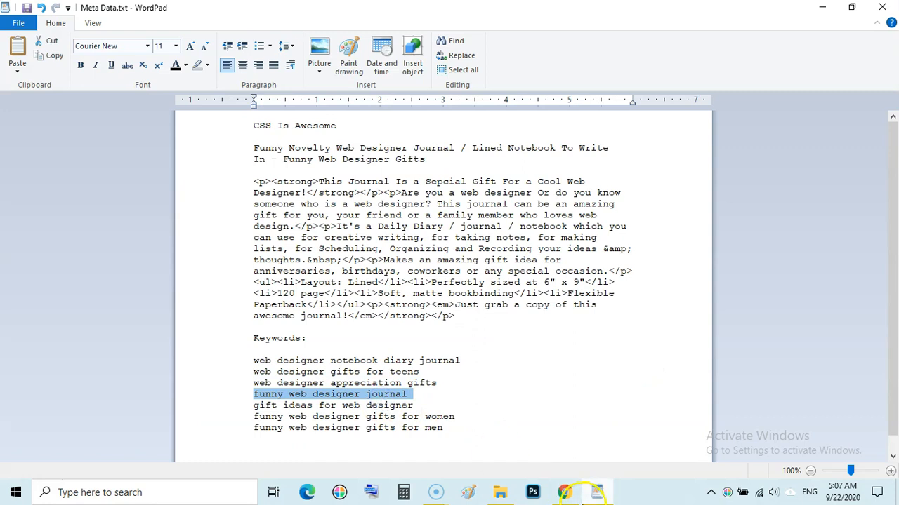
click(564, 492)
click(544, 269)
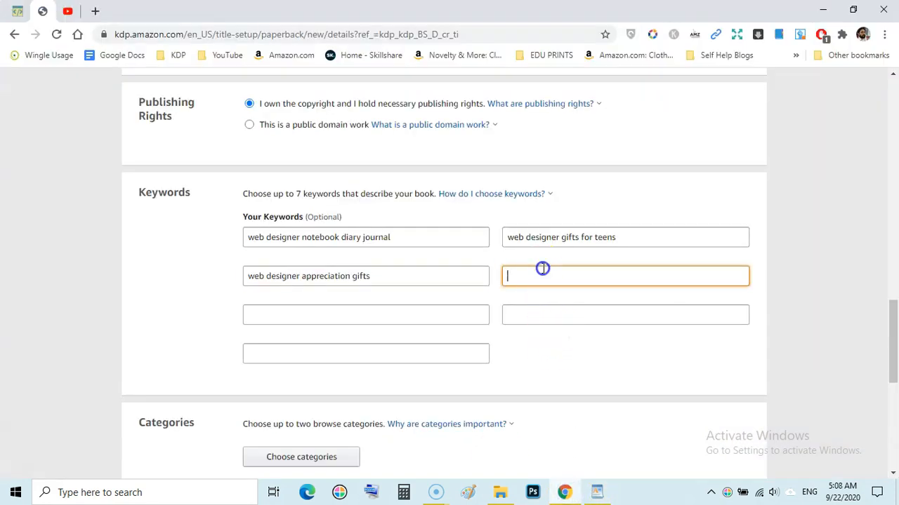
key(ctrl+v)
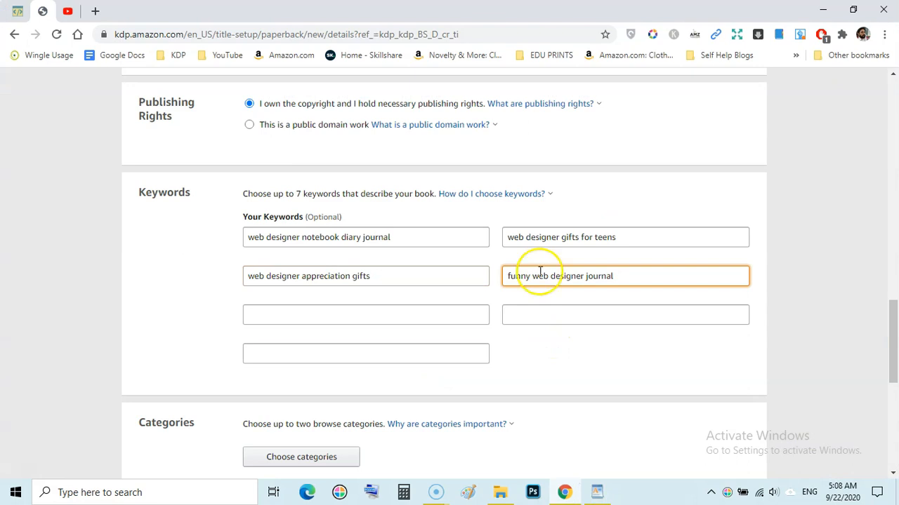
Copy "gift ideas for web designer" from Meta Data.txt in WordPad into the fifth keyword of the KDP form
click(566, 494)
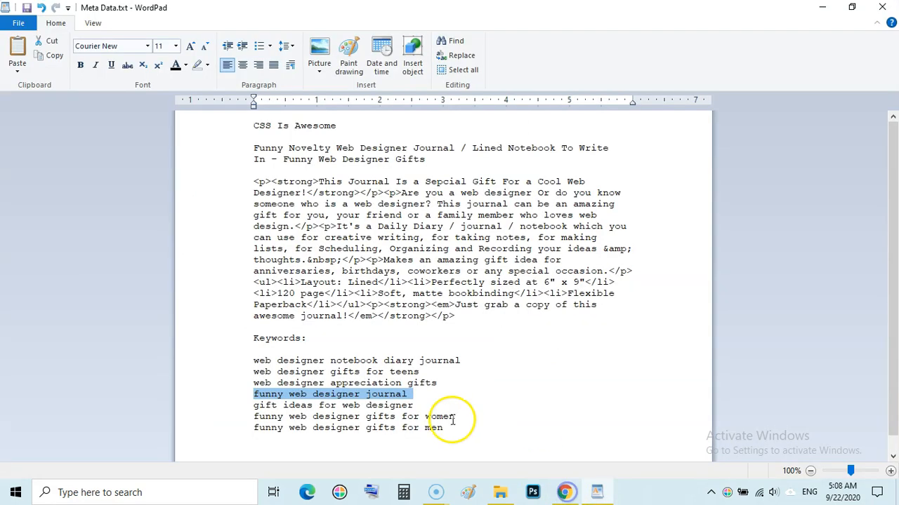
triple_click(390, 407)
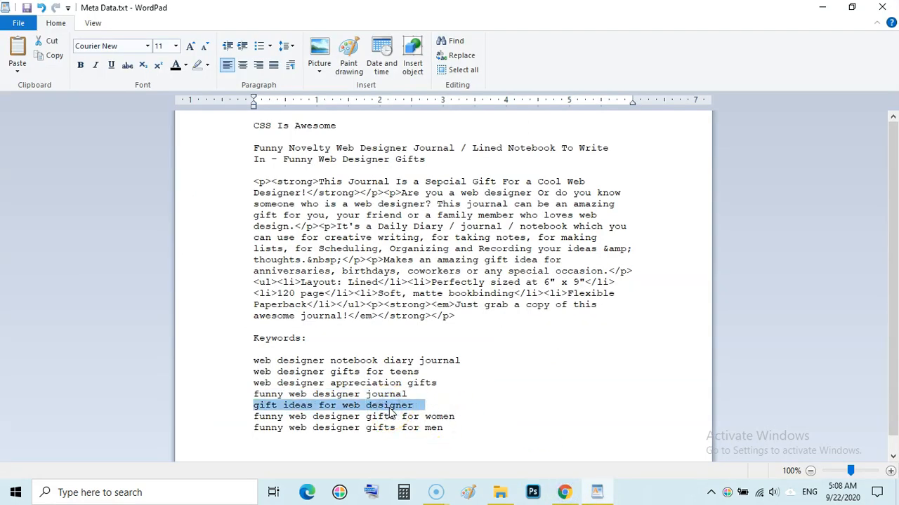
click(564, 492)
click(417, 318)
key(ctrl+v)
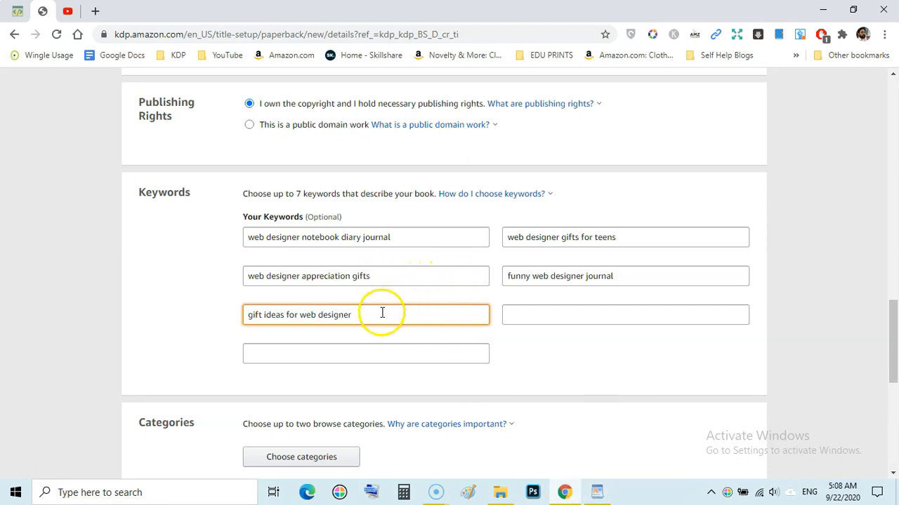
Copy "funny web designer gifts for women" from Meta Data.txt in WordPad into the sixth keyword of the KDP form
click(596, 492)
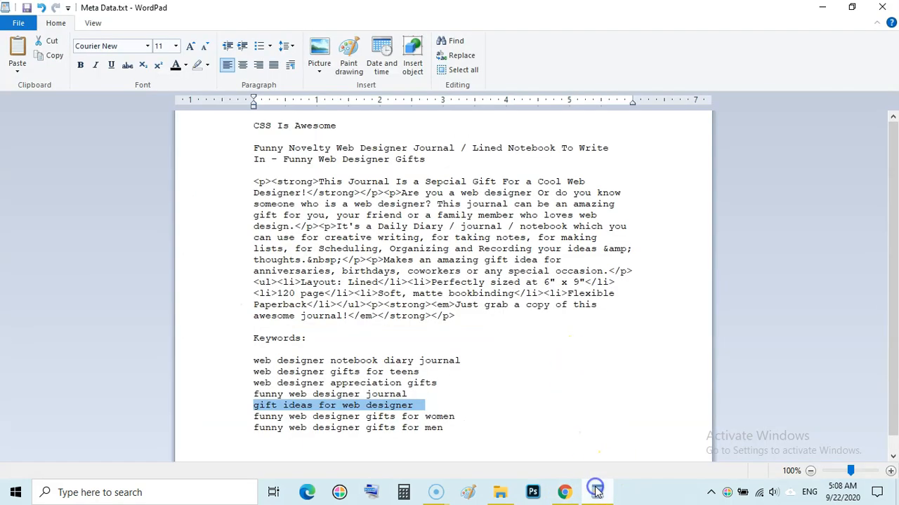
triple_click(382, 417)
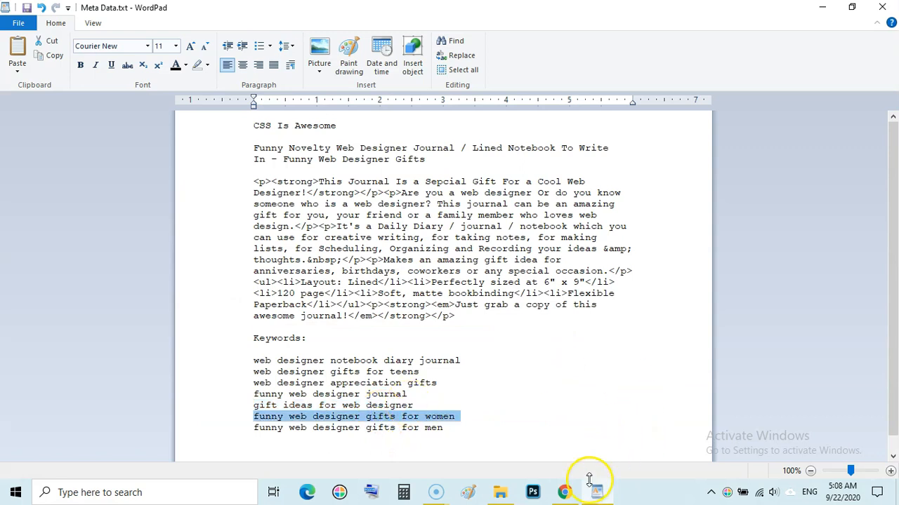
click(564, 492)
click(563, 315)
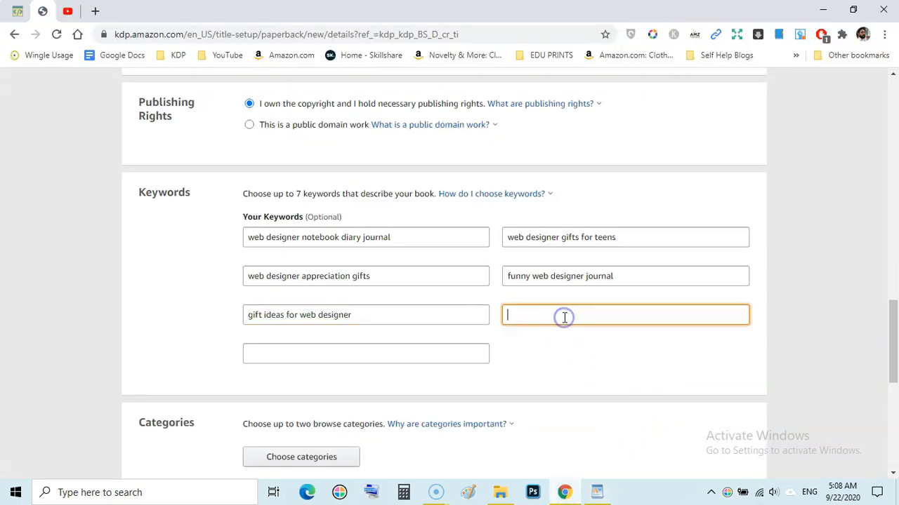
key(ctrl+v)
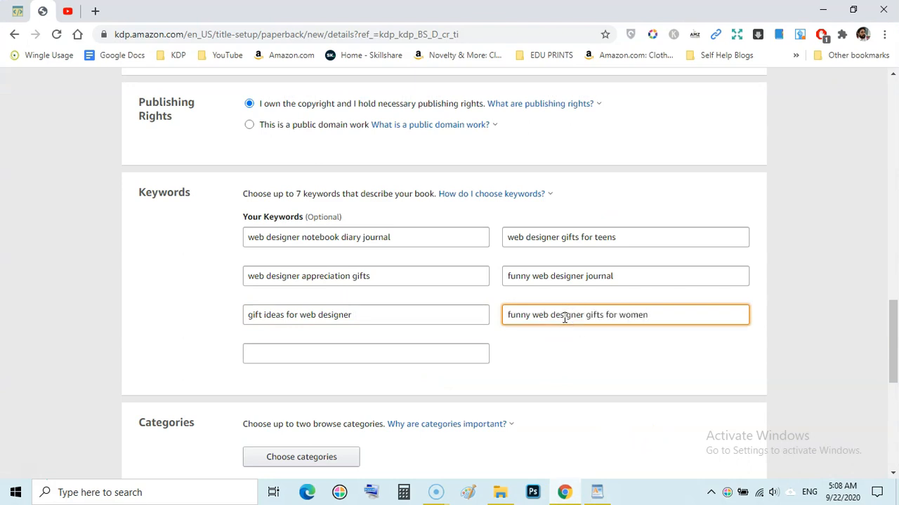
Copy "funny web designer gifts for men" from Meta Data.txt in WordPad into the seventh keyword of the KDP form
click(596, 492)
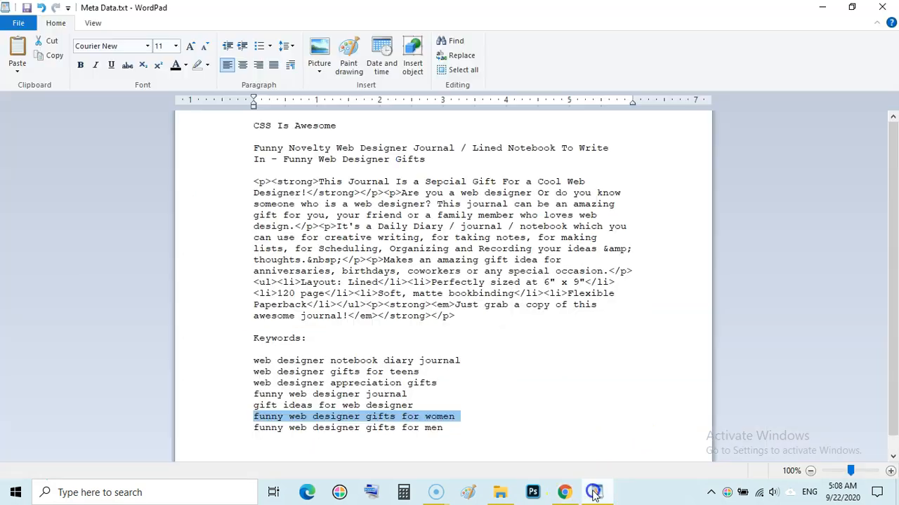
triple_click(335, 428)
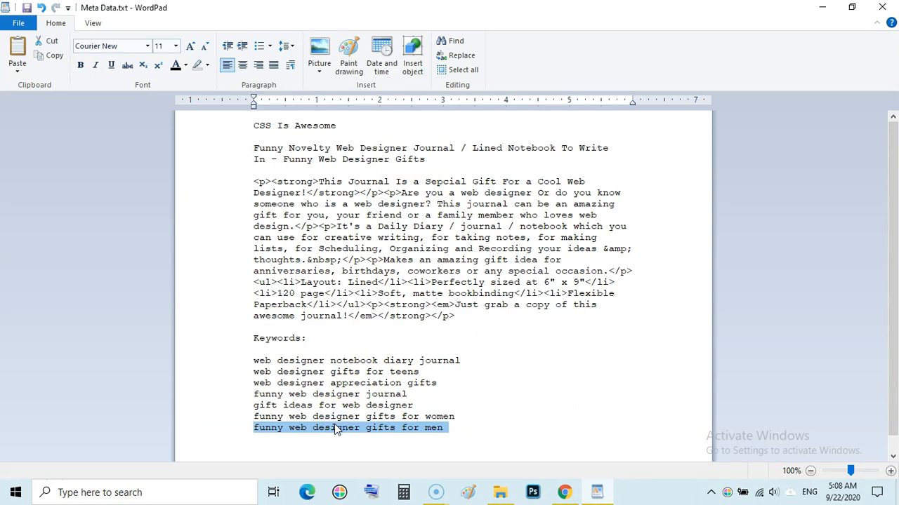
click(566, 492)
click(419, 359)
key(ctrl+v)
Save the paperback details as a draft and open the browse category chooser
drag(888, 321, 895, 372)
click(527, 442)
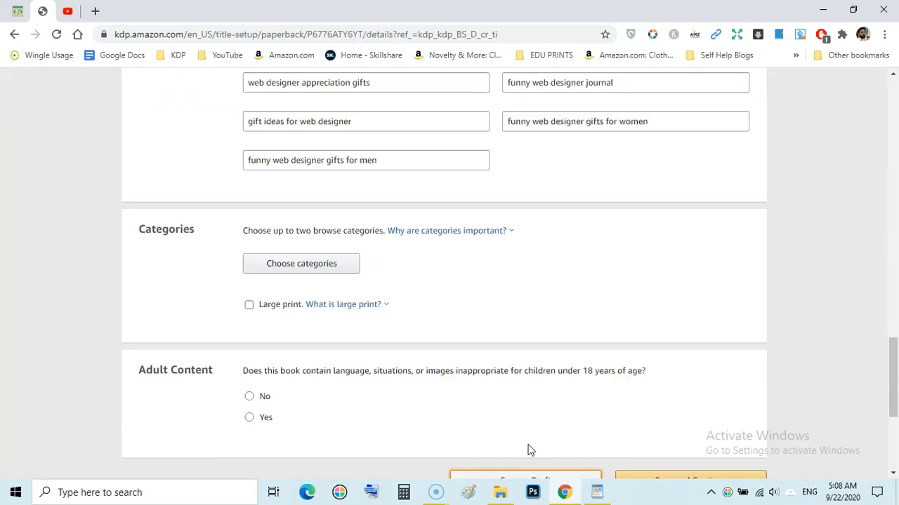
drag(890, 384, 895, 402)
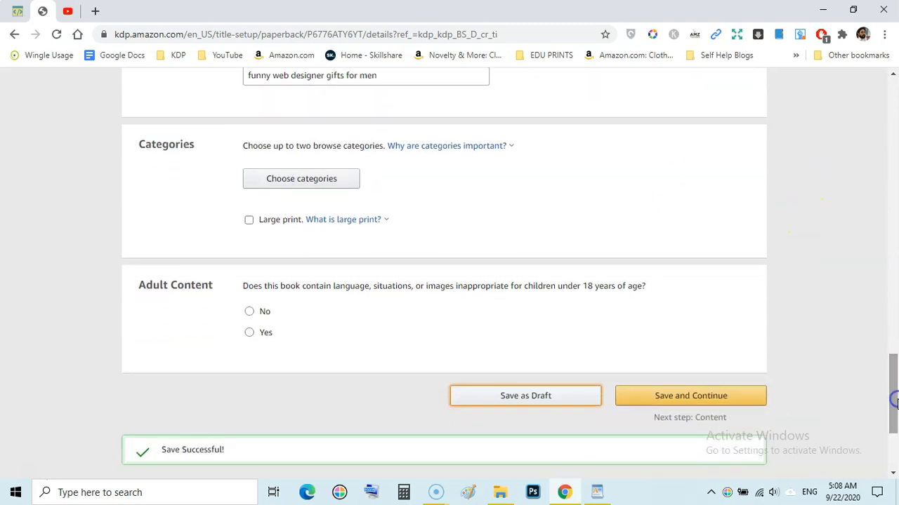
click(306, 181)
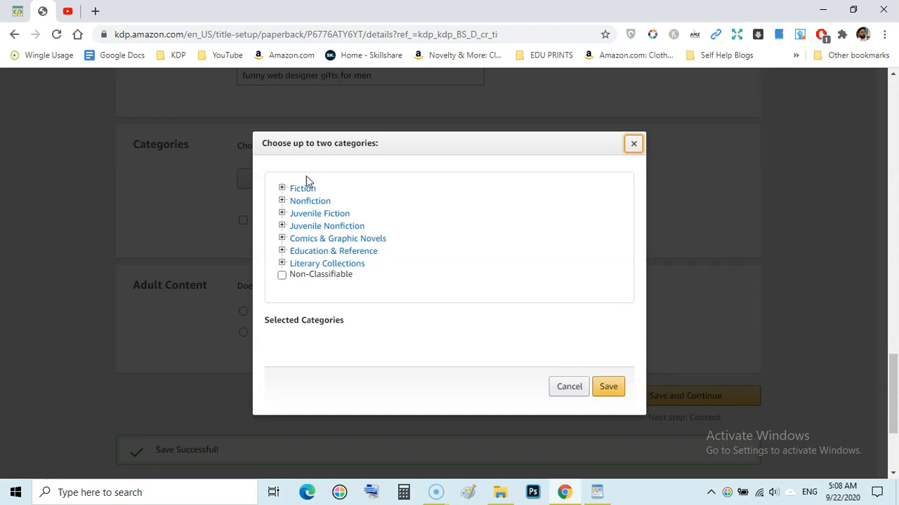
Open the bookmarked Kindle Ranker KDP category browser in a new tab and search it for "web design" categories
click(95, 10)
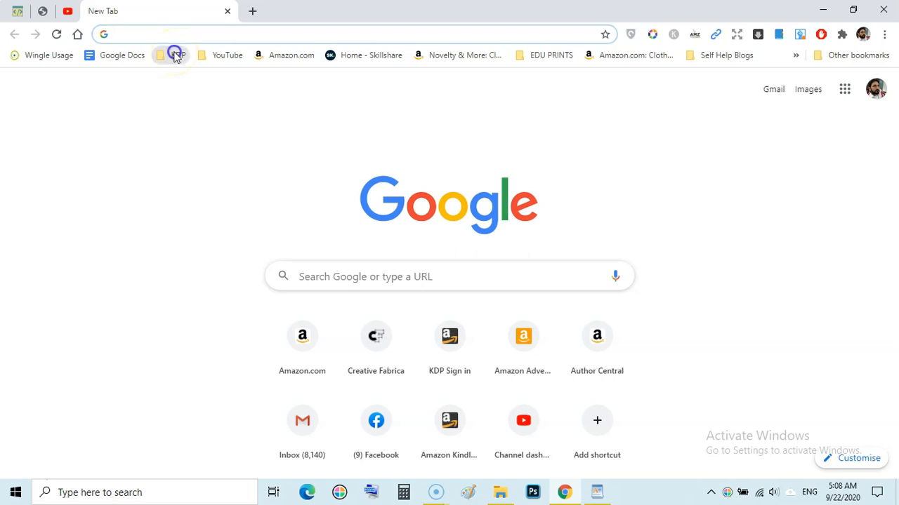
click(176, 54)
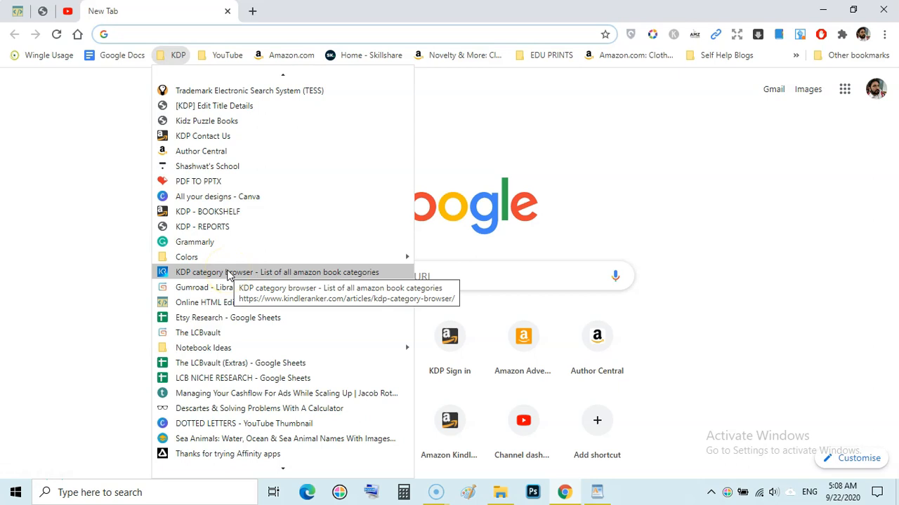
click(228, 274)
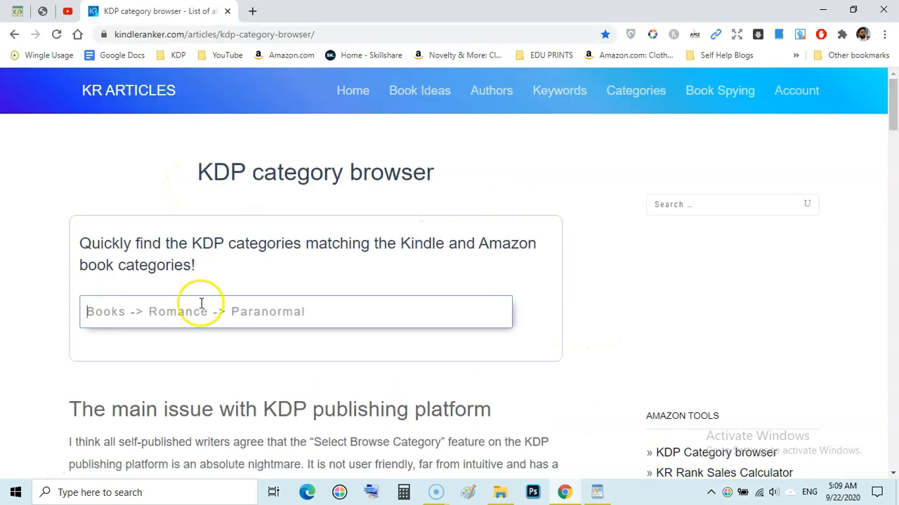
click(189, 318)
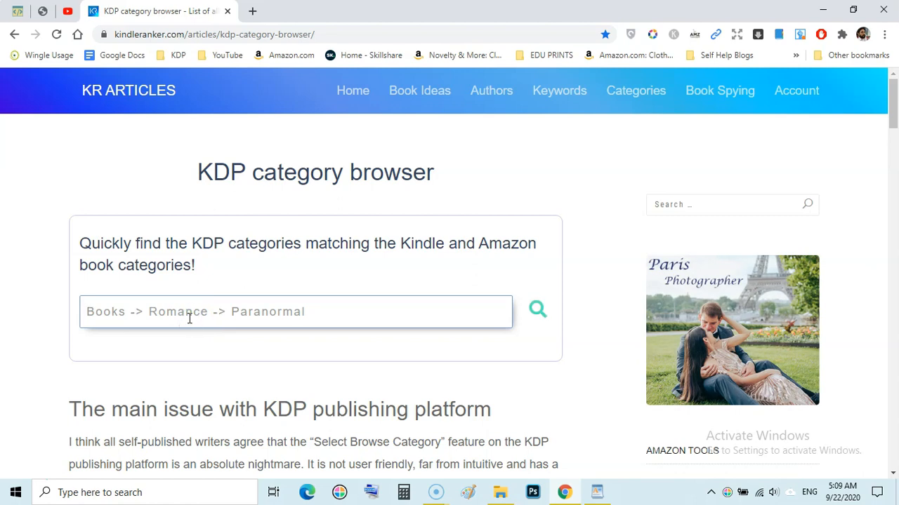
text(web design)
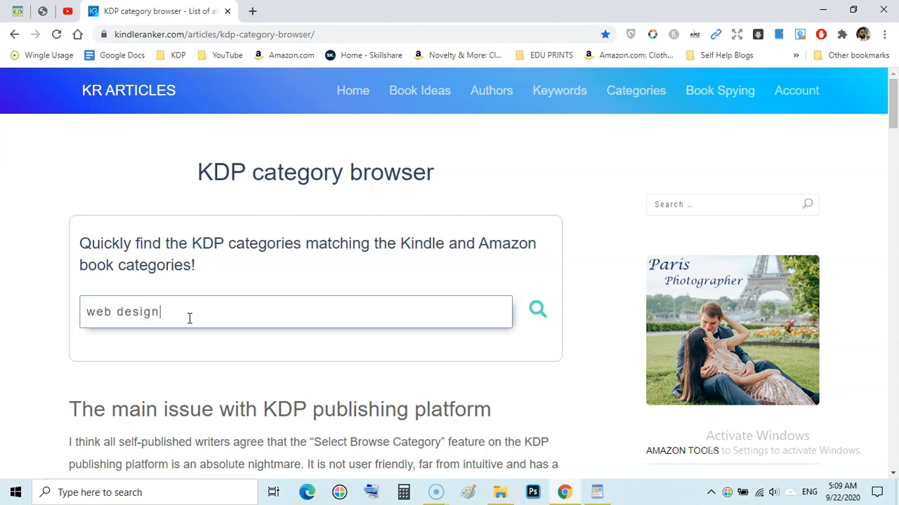
click(538, 309)
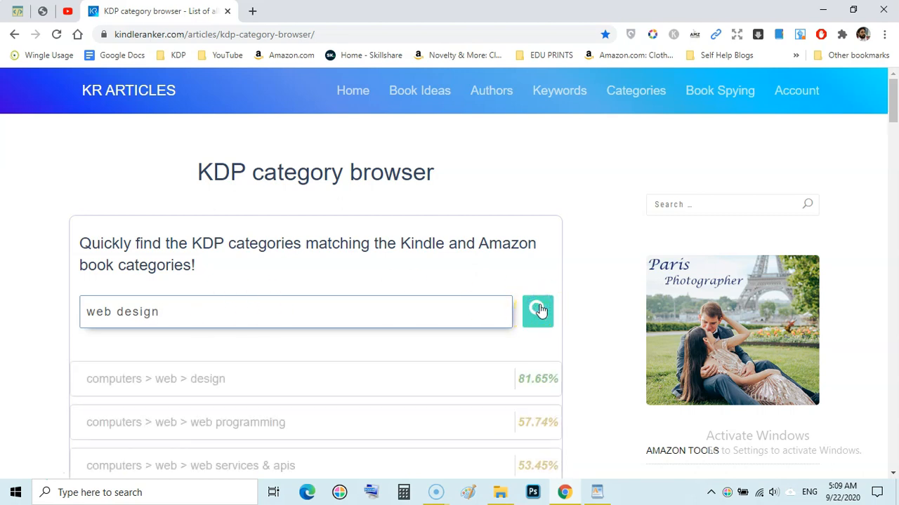
click(895, 132)
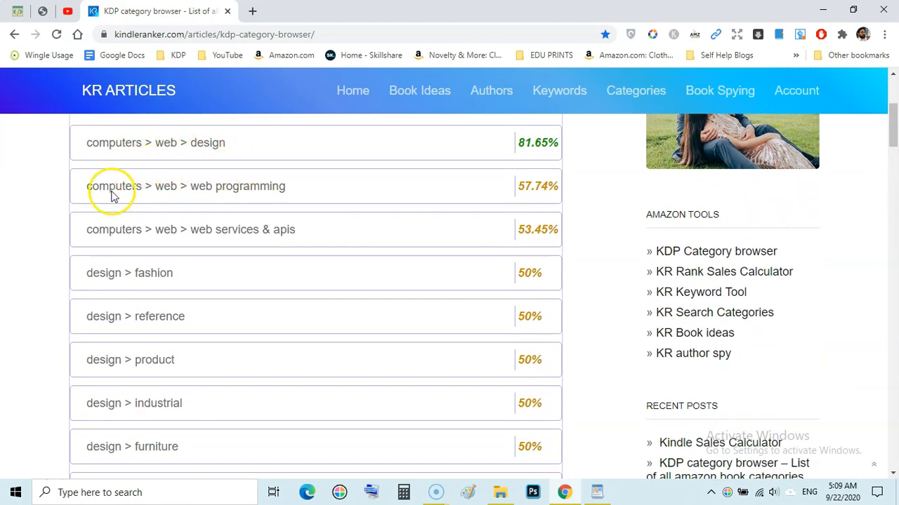
Return to the KDP category chooser and select Nonfiction > Computers > Web > Design as the first category
click(42, 12)
click(283, 201)
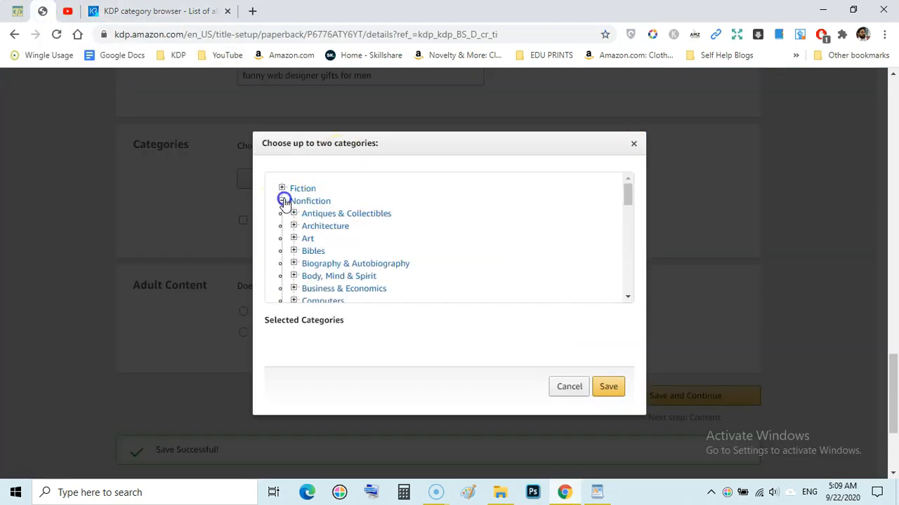
click(627, 296)
click(627, 296)
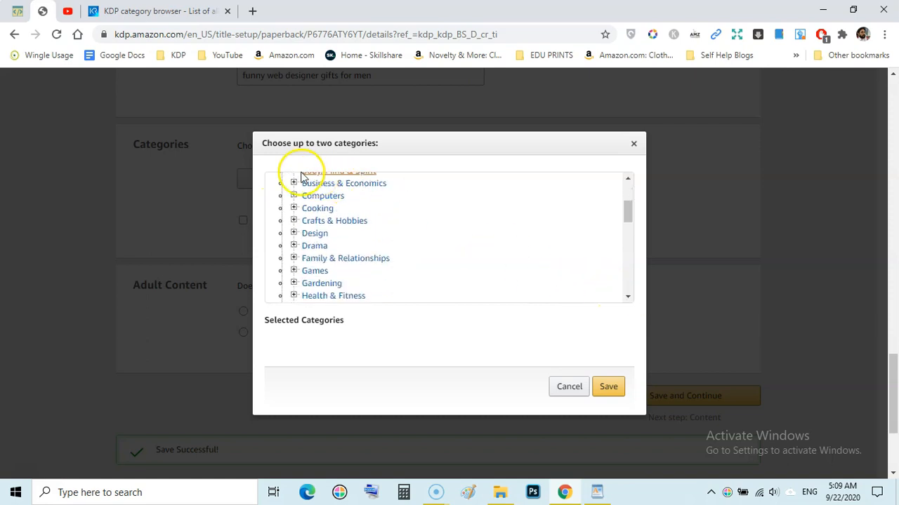
click(294, 196)
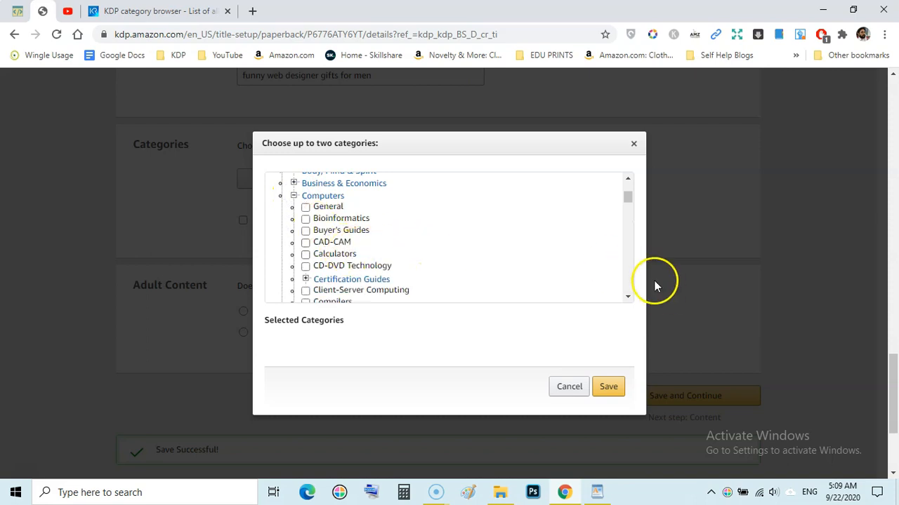
click(627, 296)
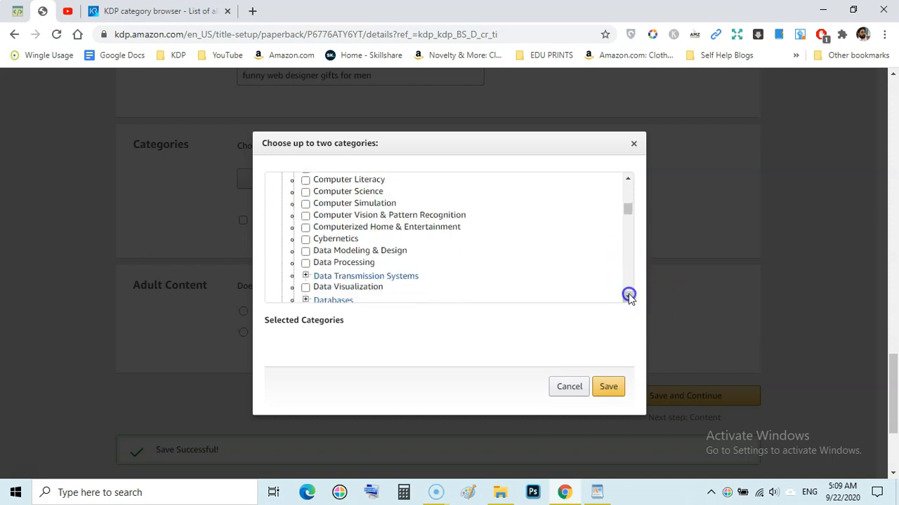
click(628, 297)
click(627, 295)
click(626, 296)
click(627, 295)
click(627, 296)
click(627, 295)
click(627, 295)
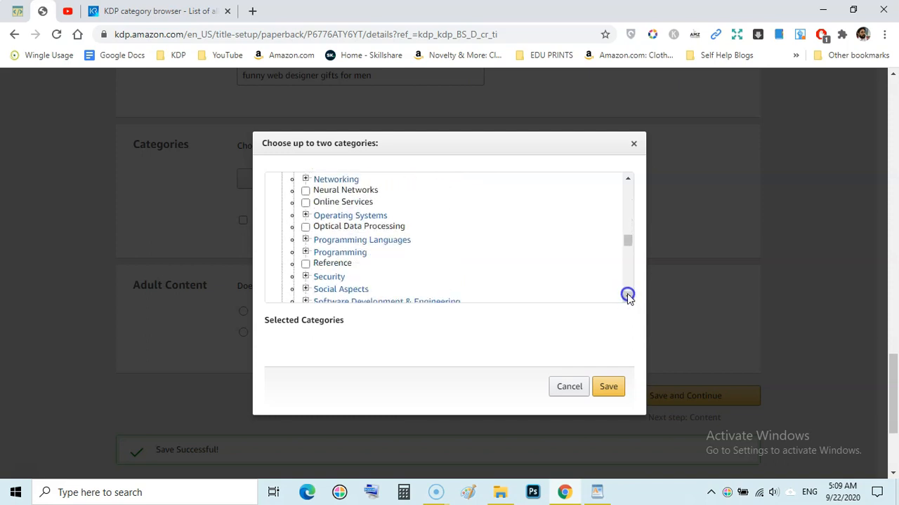
click(627, 296)
click(626, 296)
click(627, 296)
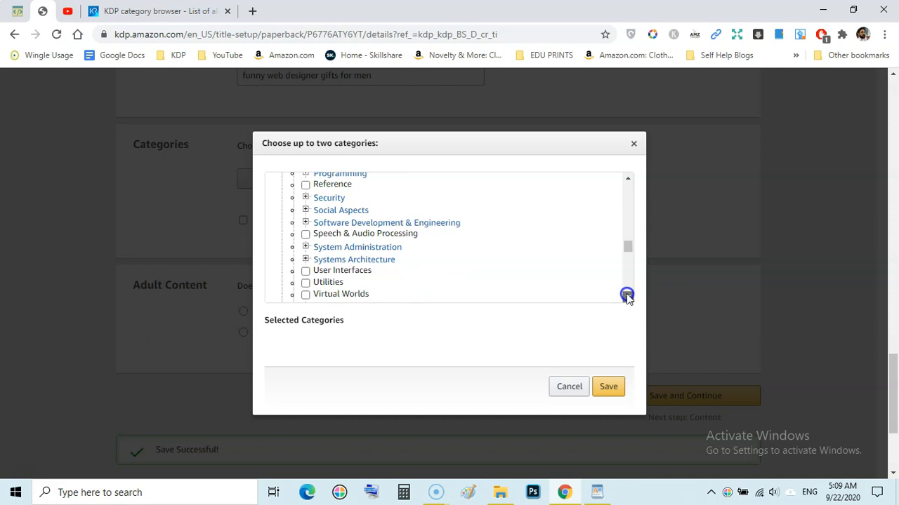
click(626, 295)
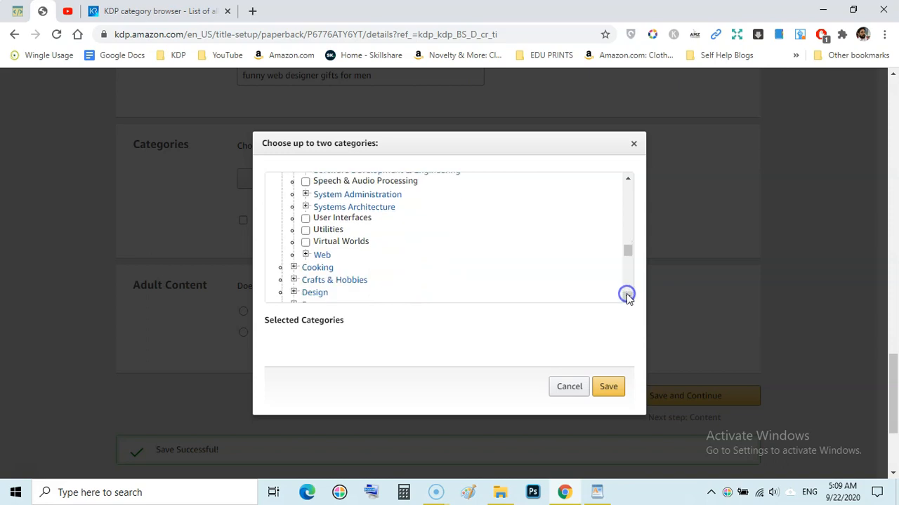
click(306, 255)
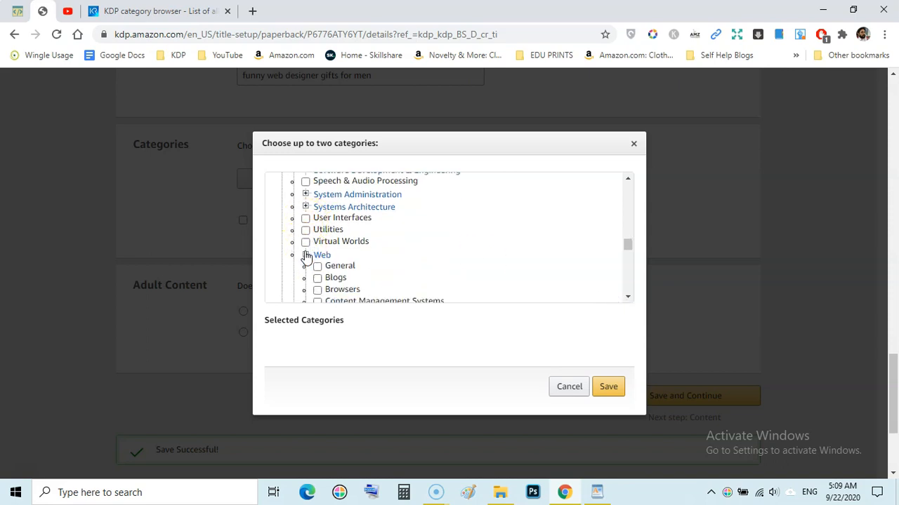
click(305, 255)
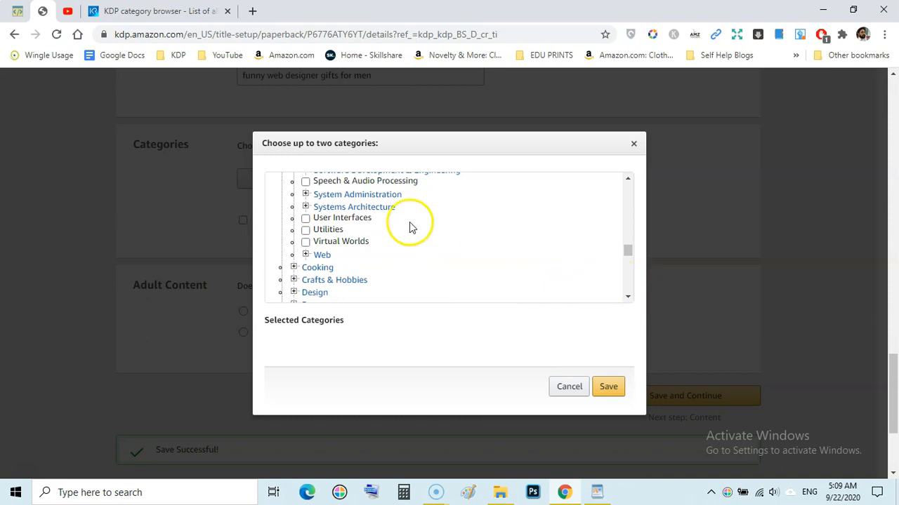
click(628, 298)
click(628, 297)
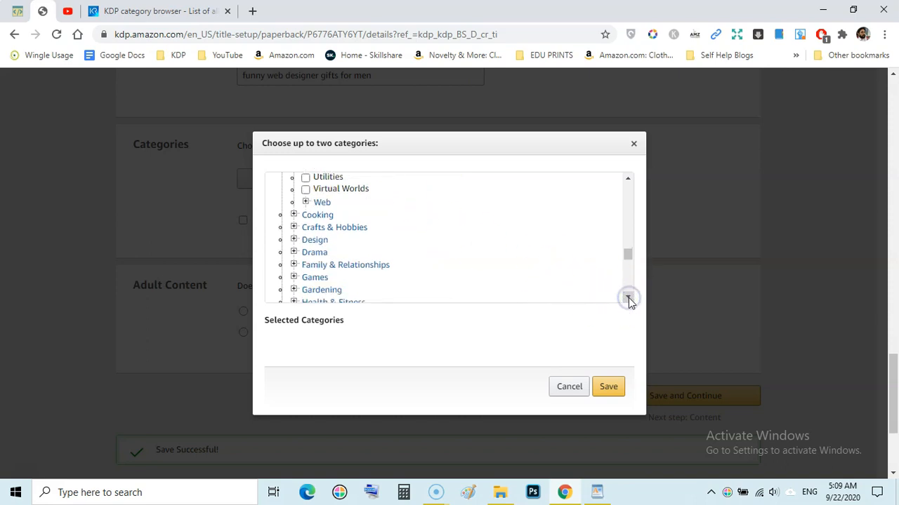
click(305, 202)
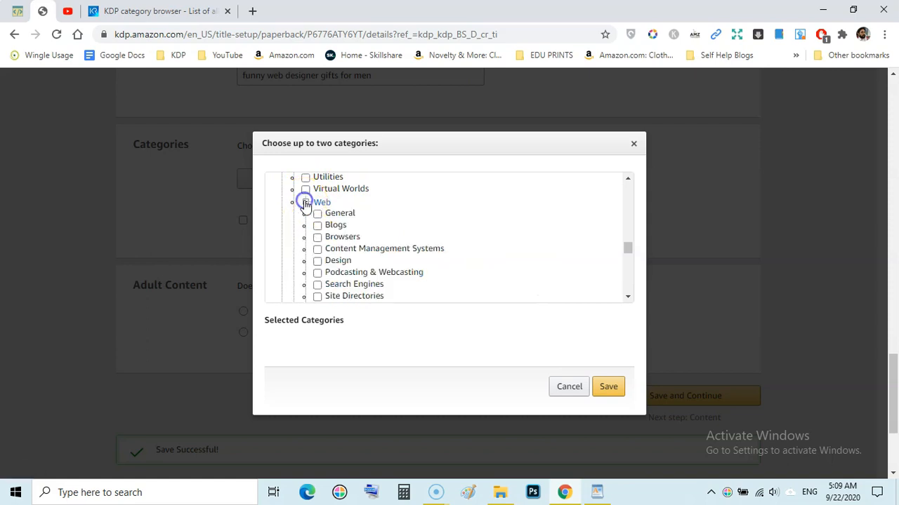
click(338, 263)
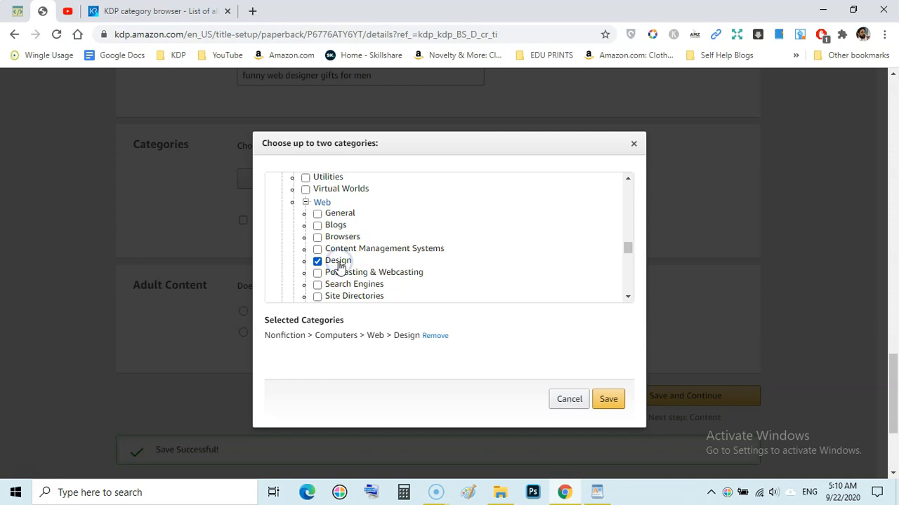
Collapse the Computers branch and expand Nonfiction > Design > Graphic Arts in the category chooser
drag(627, 248, 625, 190)
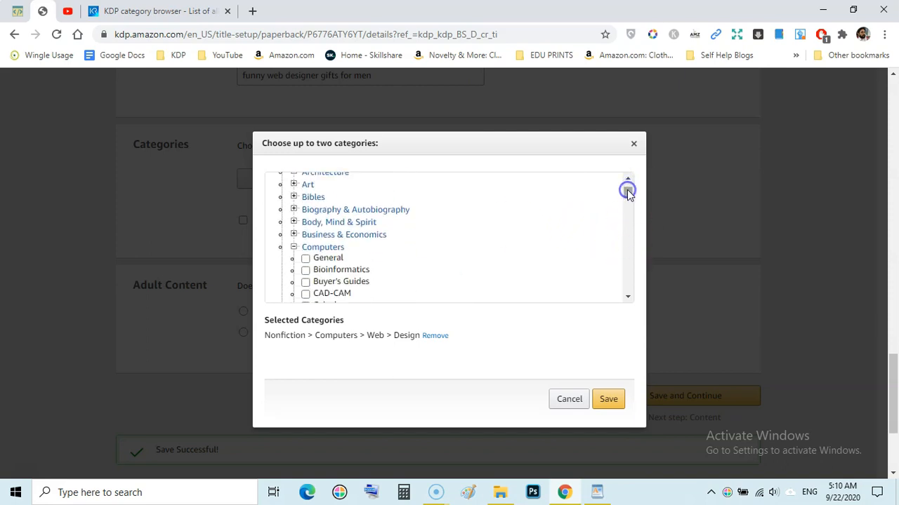
click(293, 247)
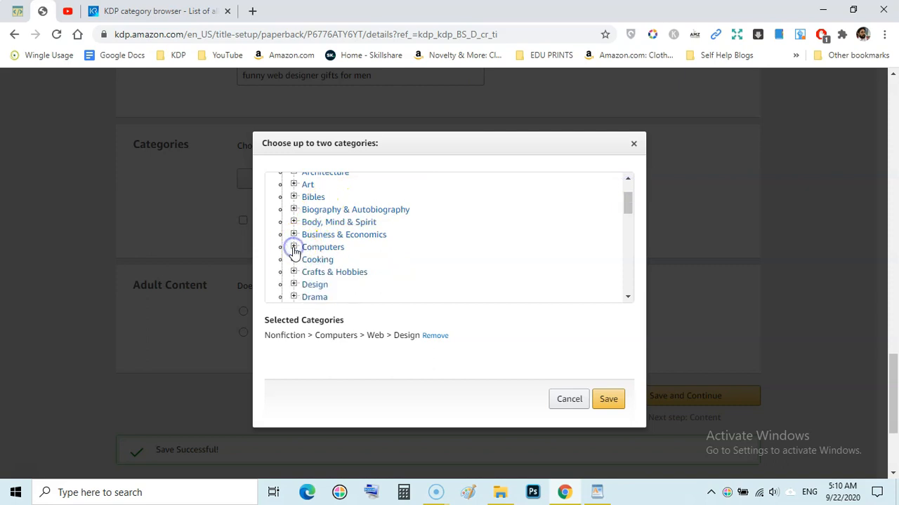
drag(628, 202, 628, 209)
click(294, 222)
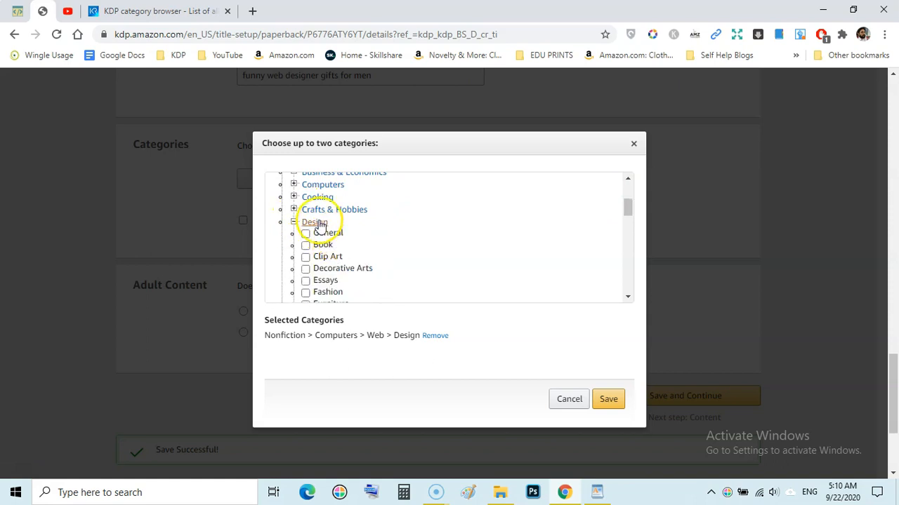
click(628, 299)
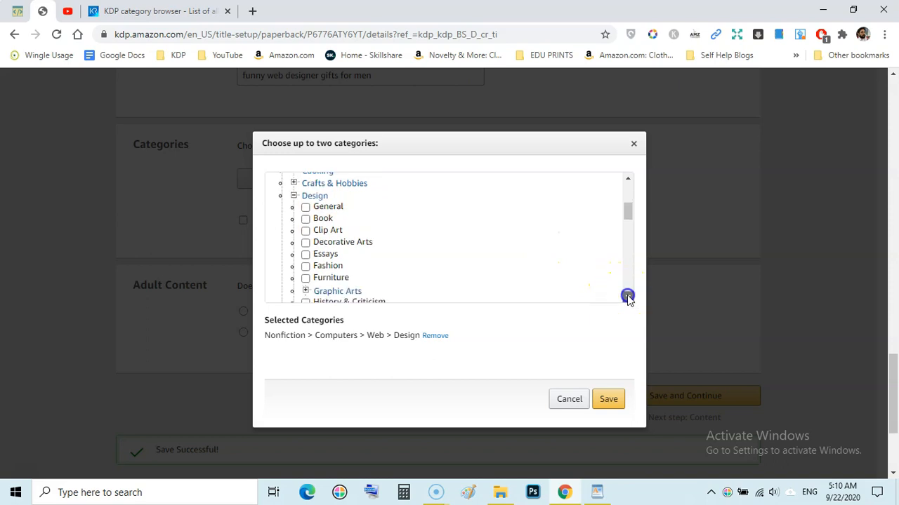
click(628, 297)
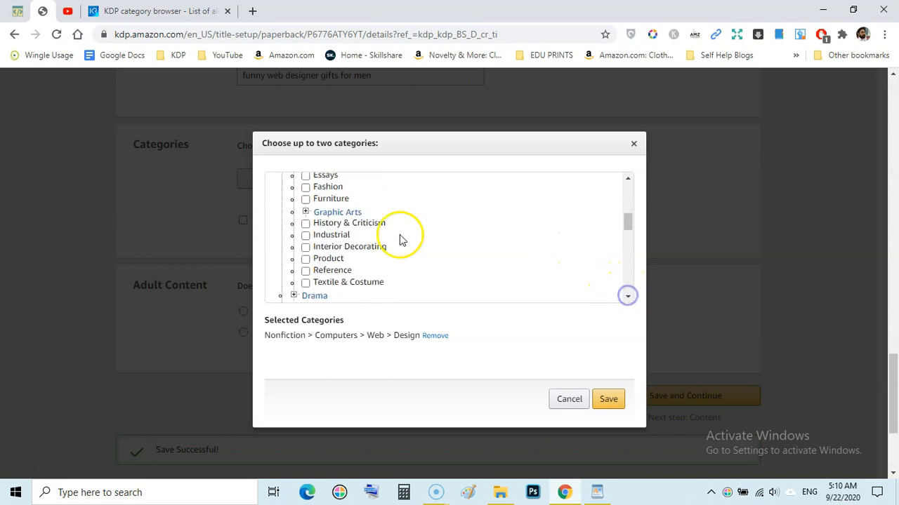
click(306, 212)
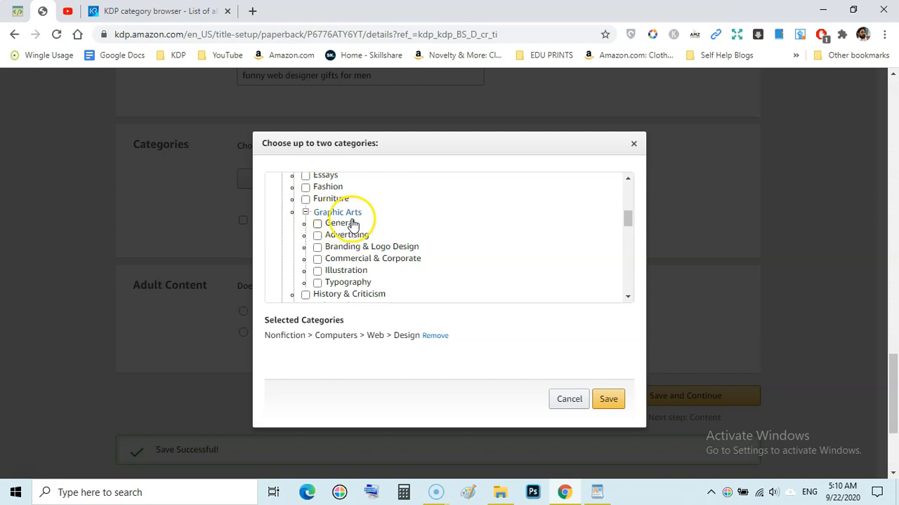
click(354, 285)
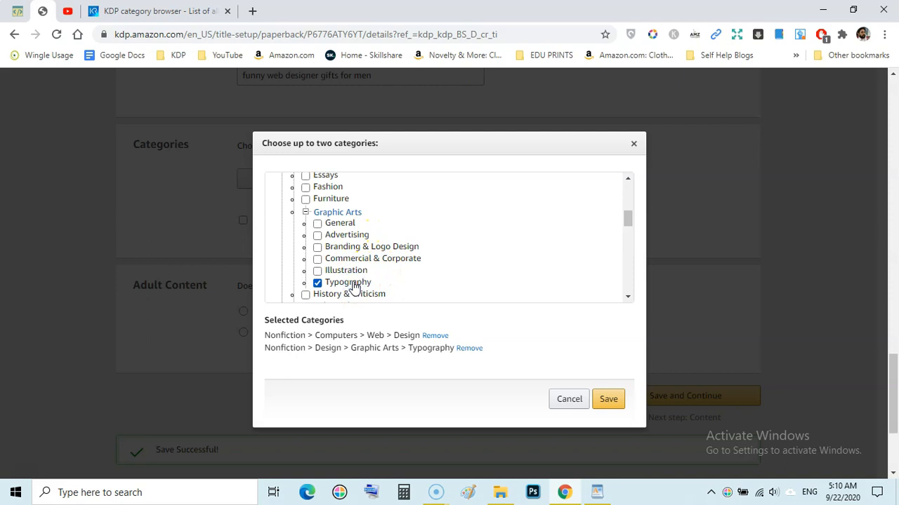
click(354, 285)
click(354, 285)
click(354, 285)
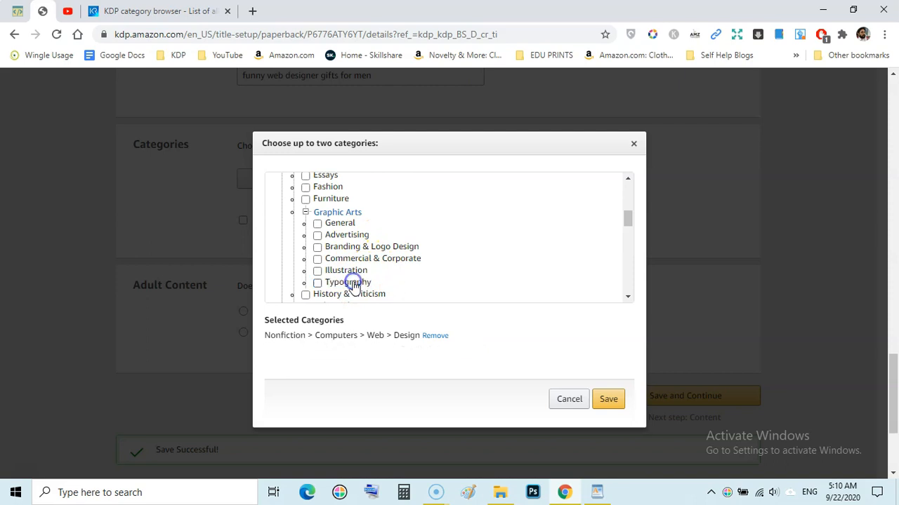
Save General under Graphic Arts as the second category, and submit the paperback details with adult content answered No
click(318, 223)
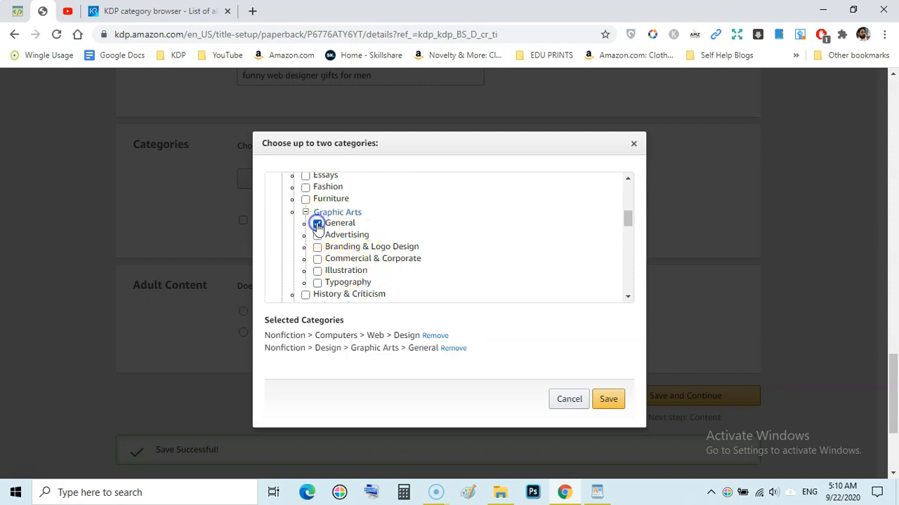
click(605, 400)
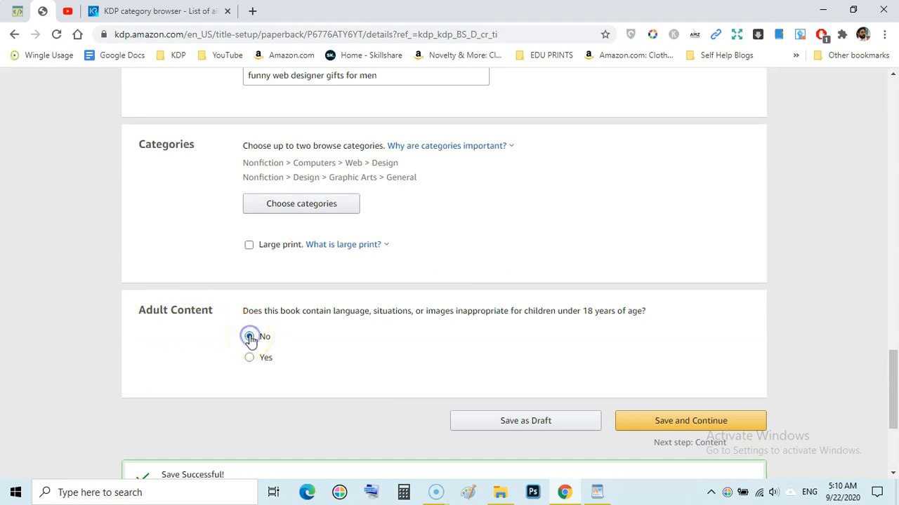
click(667, 421)
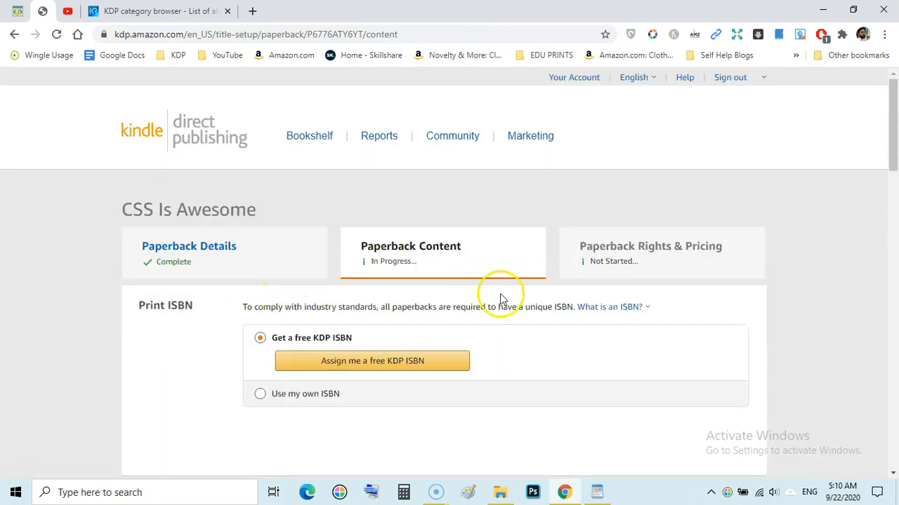
Assign a free KDP ISBN to the paperback
drag(893, 137, 895, 163)
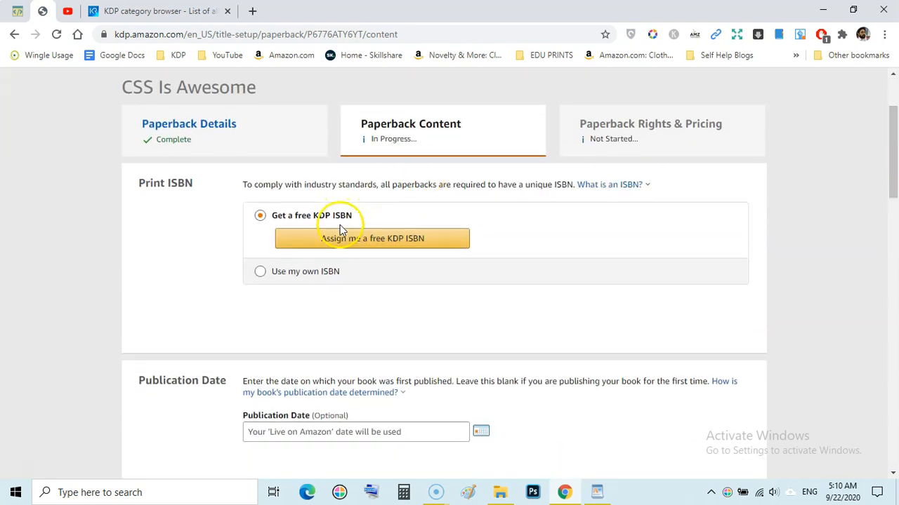
click(351, 239)
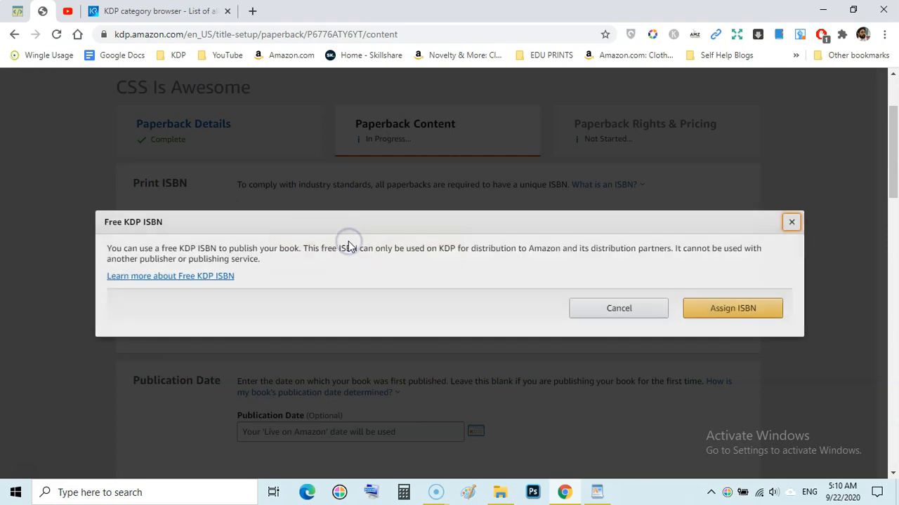
click(713, 312)
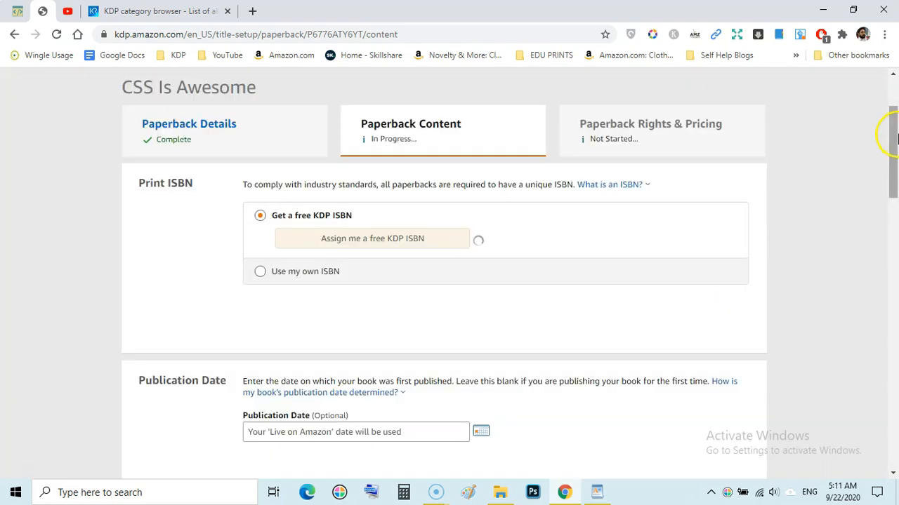
Try the 8 x 10 in and 8.5 x 11 in trim sizes and return the paperback to 6 x 9 in
drag(893, 133, 894, 221)
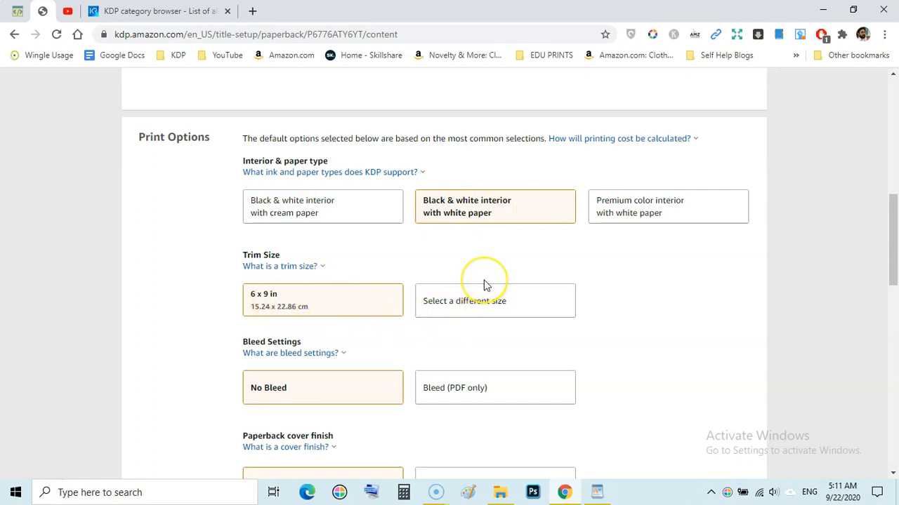
click(496, 305)
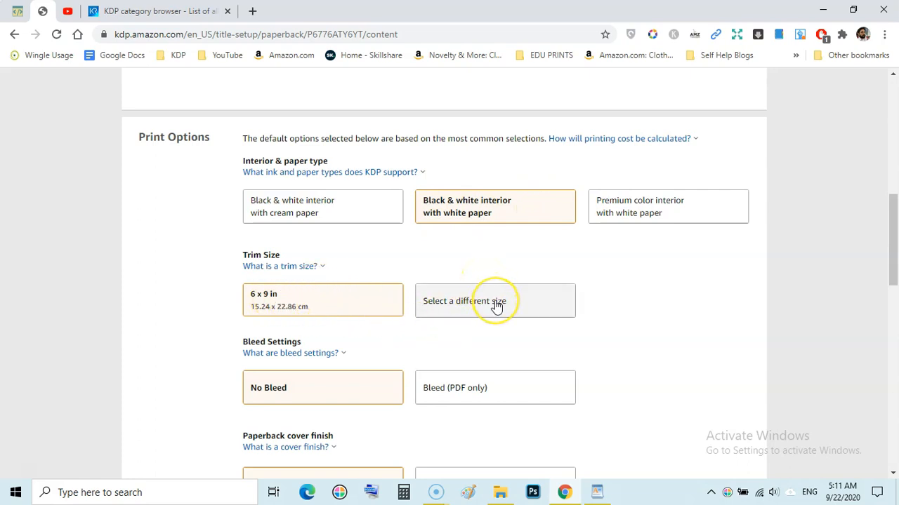
click(495, 305)
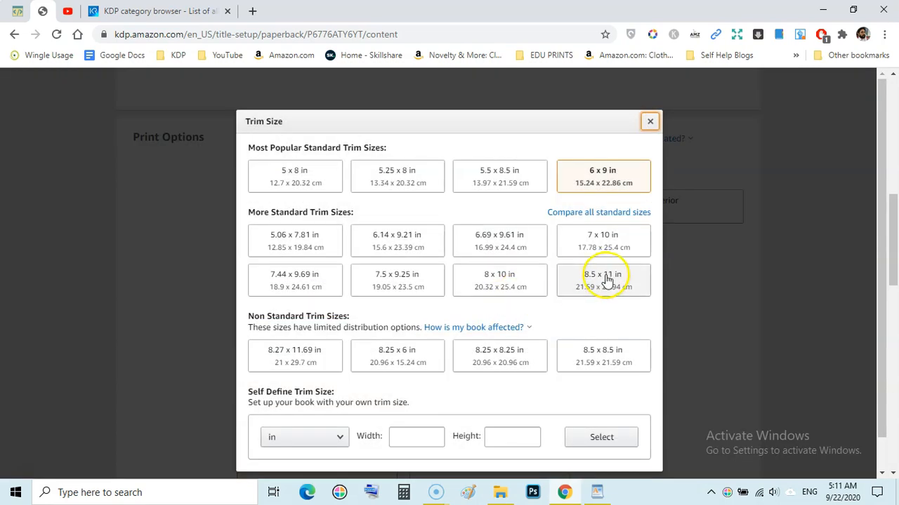
click(493, 284)
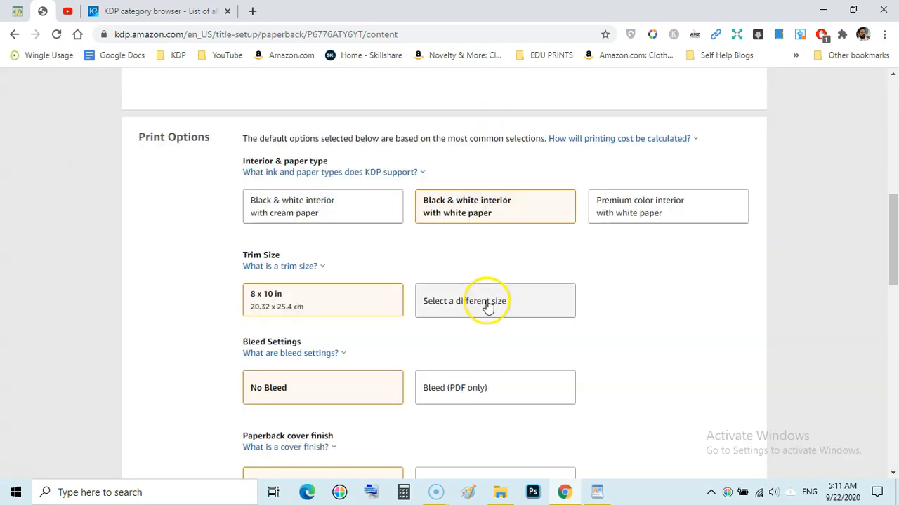
click(488, 307)
click(613, 291)
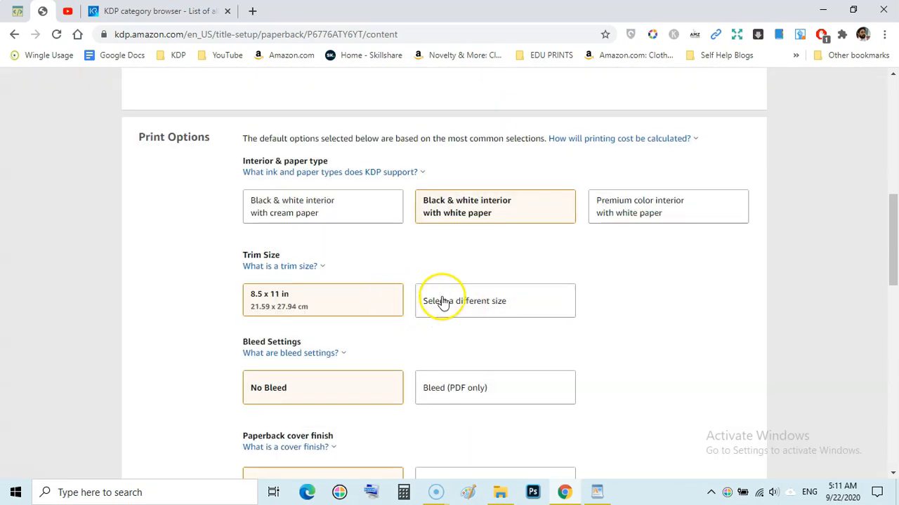
click(442, 302)
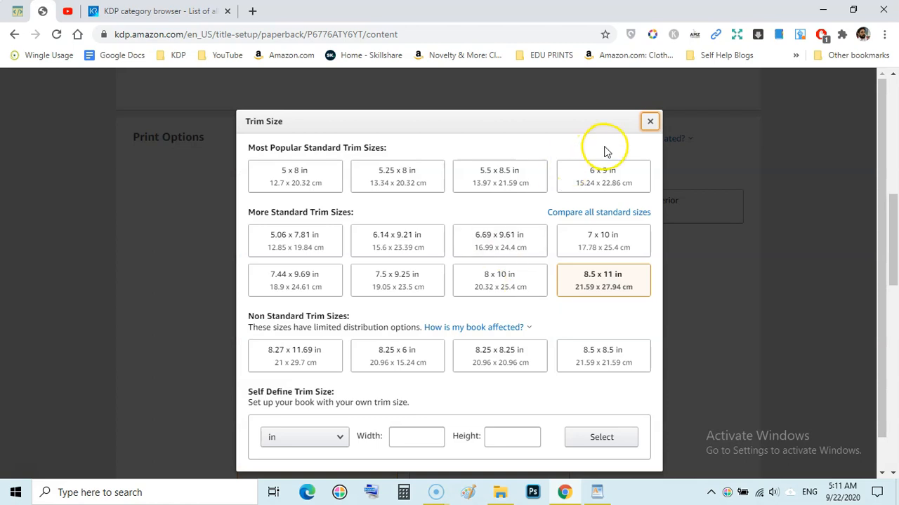
click(602, 176)
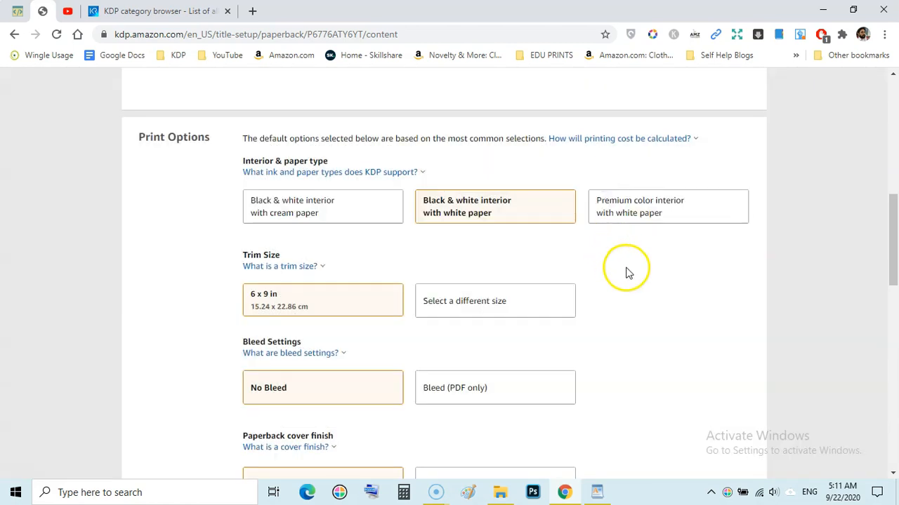
Try the premium color interior and return to black & white interior with white paper, with bleed set to No Bleed
click(649, 218)
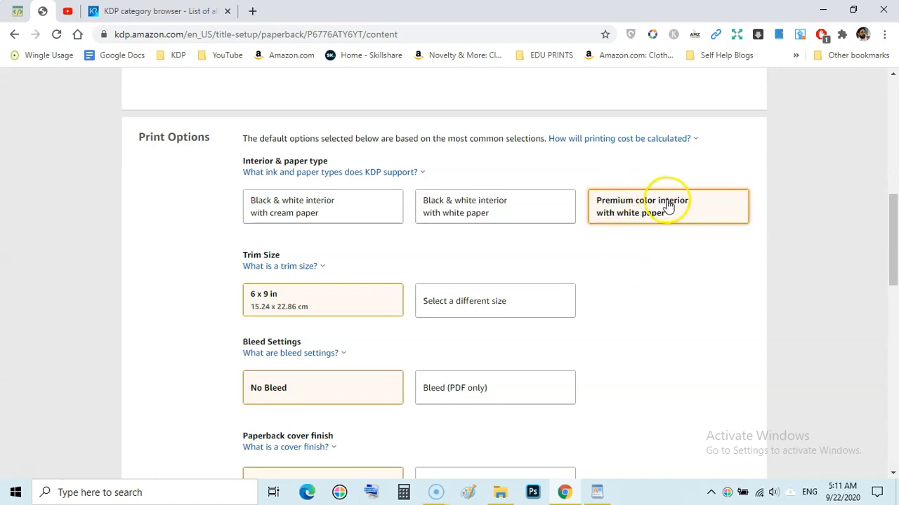
click(470, 216)
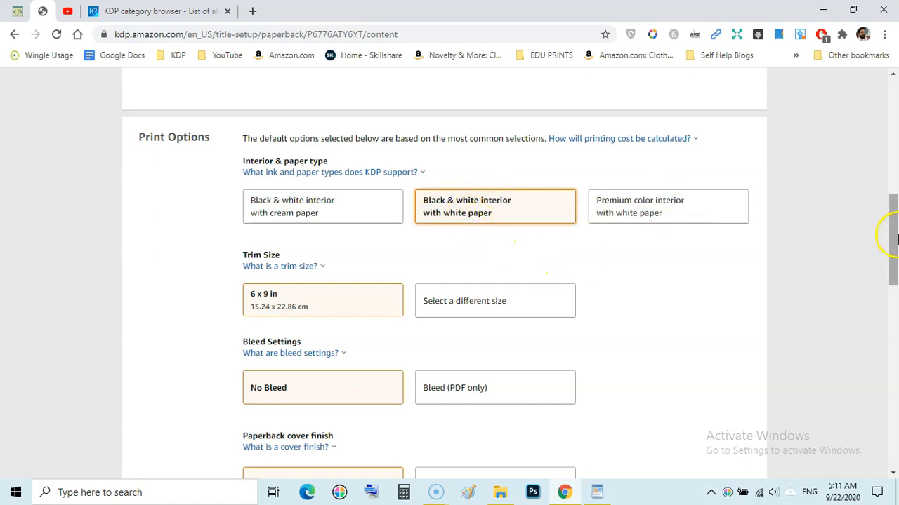
drag(897, 240, 896, 269)
click(293, 234)
click(281, 271)
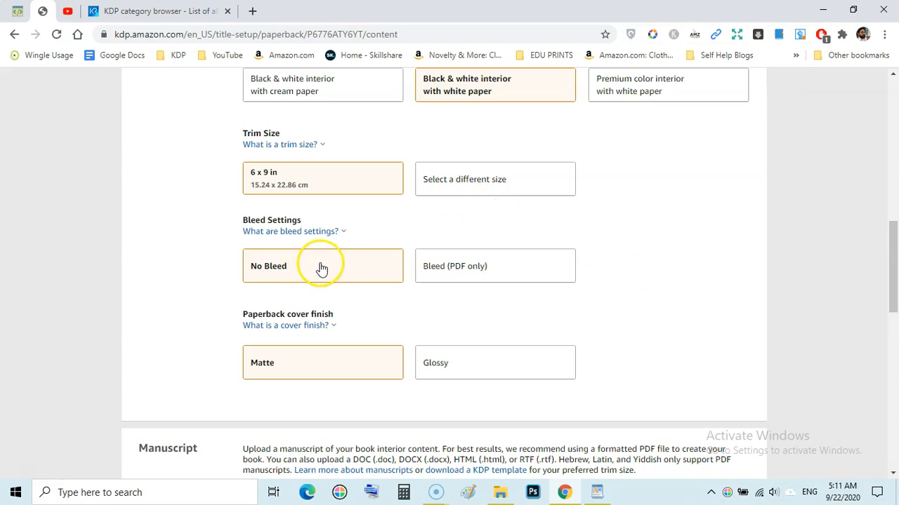
Upload "Lined Notebook. 6 x 9 .pdf" from the KDP UPLOADS folder as the paperback manuscript
drag(895, 256, 895, 270)
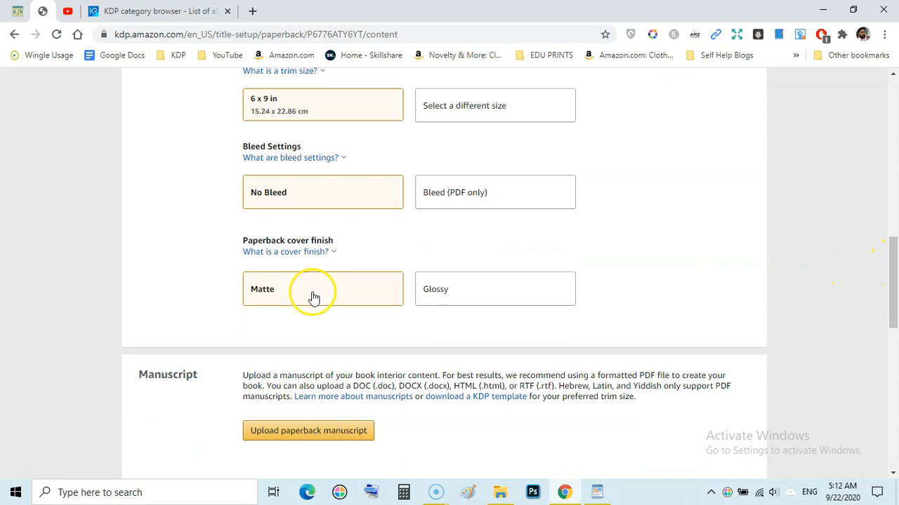
drag(893, 288, 894, 331)
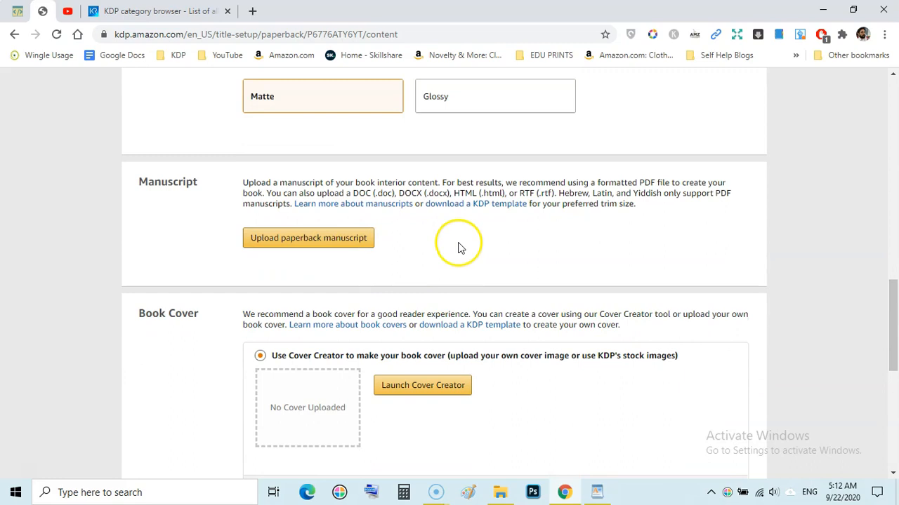
click(299, 240)
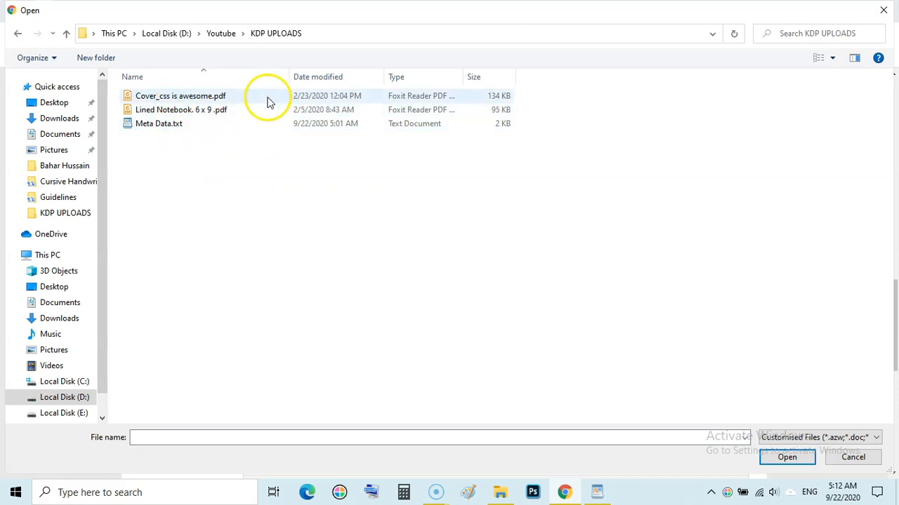
click(176, 112)
double_click(176, 112)
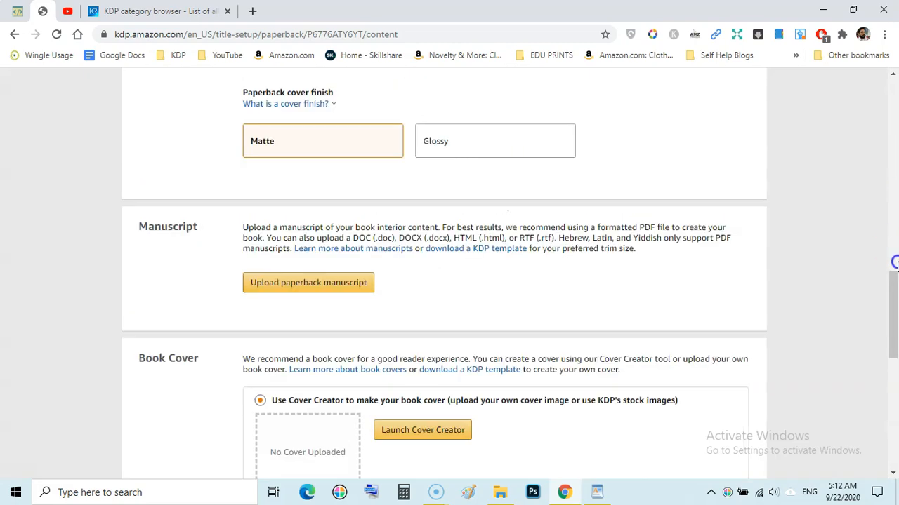
Choose to supply an existing print-ready cover and upload "Cover_css is awesome.pdf" as the book cover
drag(895, 262, 895, 323)
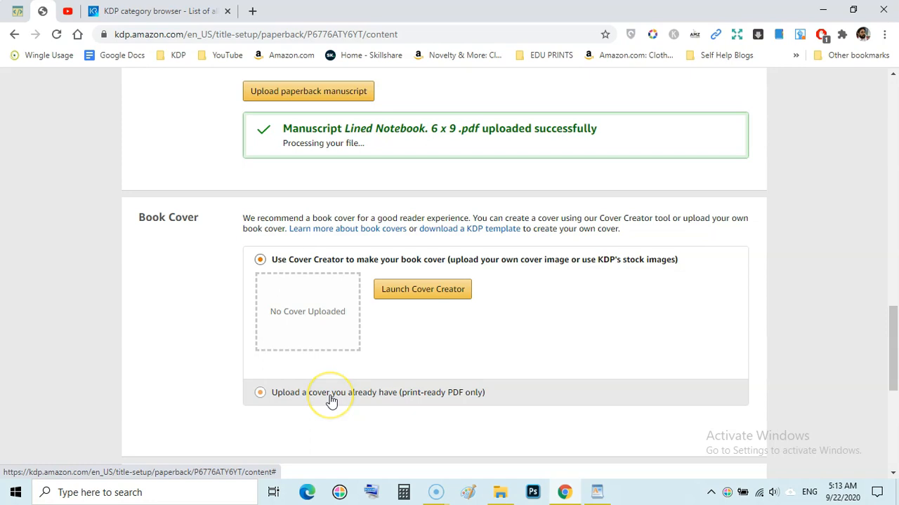
click(261, 395)
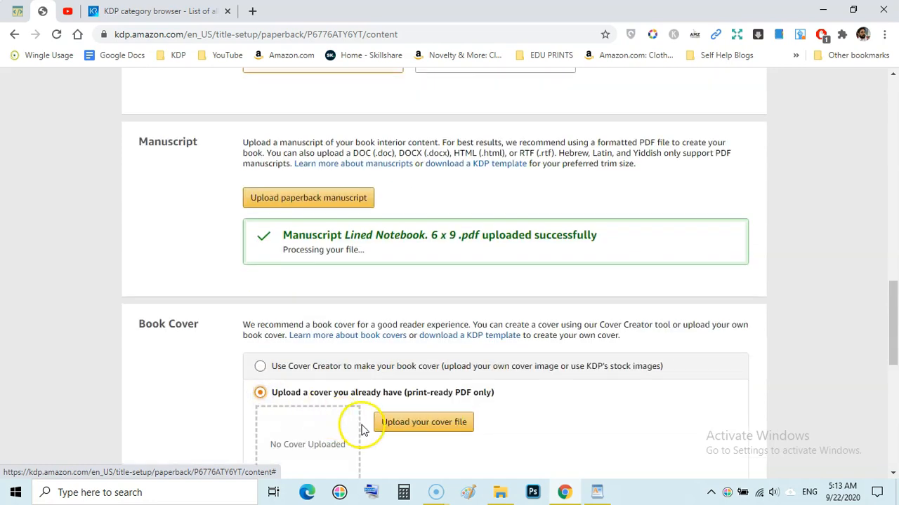
drag(894, 342, 894, 386)
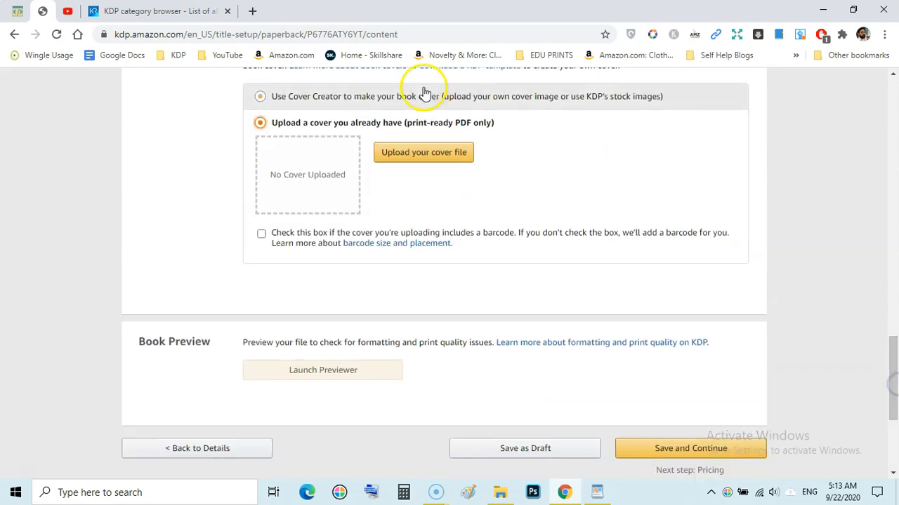
click(416, 155)
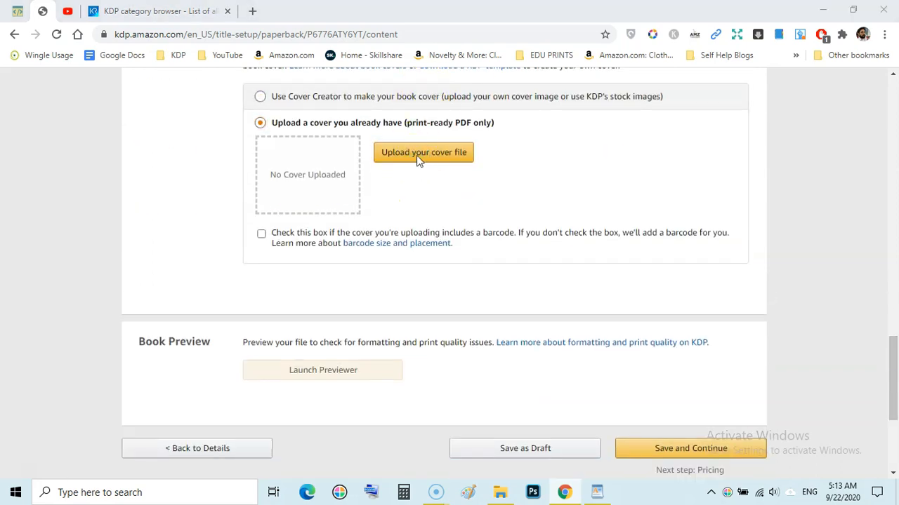
double_click(200, 96)
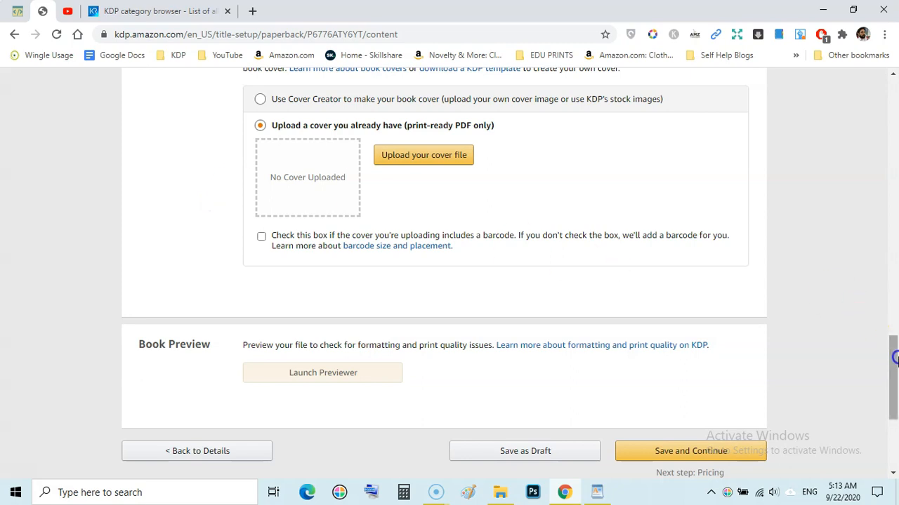
drag(897, 359, 895, 356)
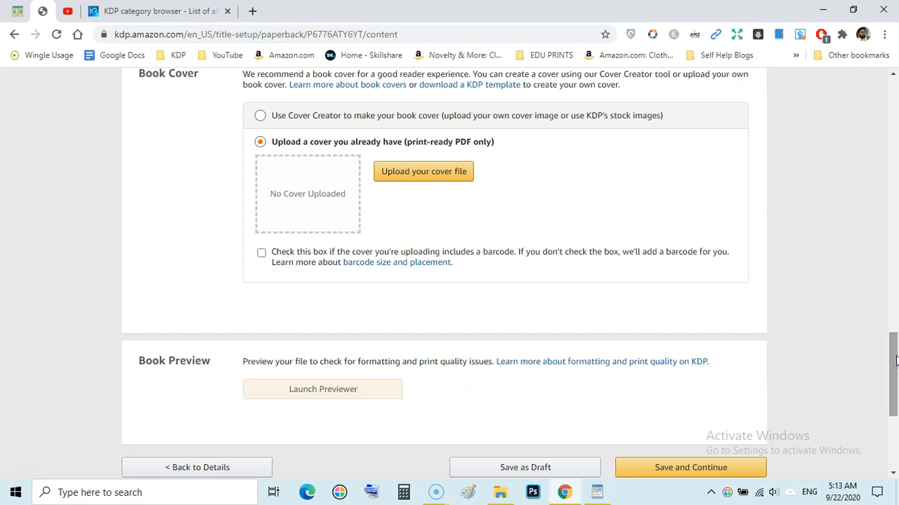
drag(894, 358, 893, 373)
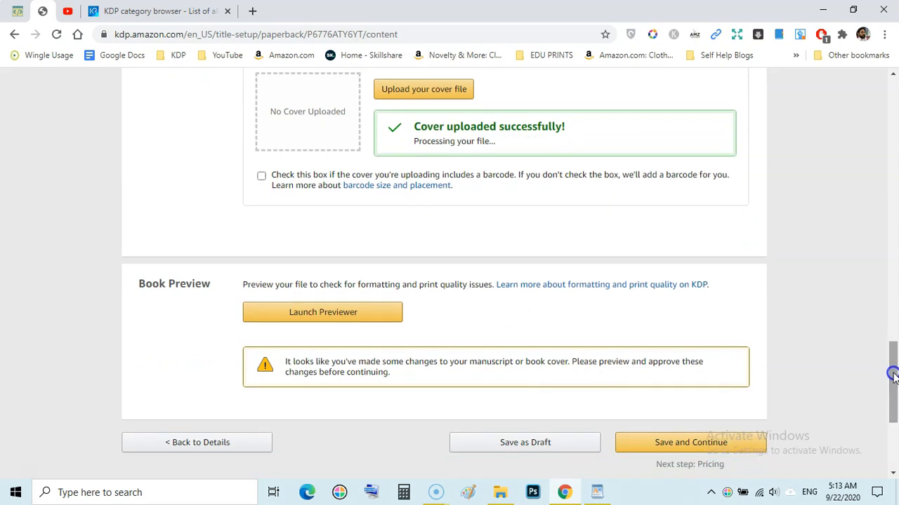
Preview the paperback's cover and first interior pages in the Print Previewer, through pages 4-5, and approve the proof
click(344, 313)
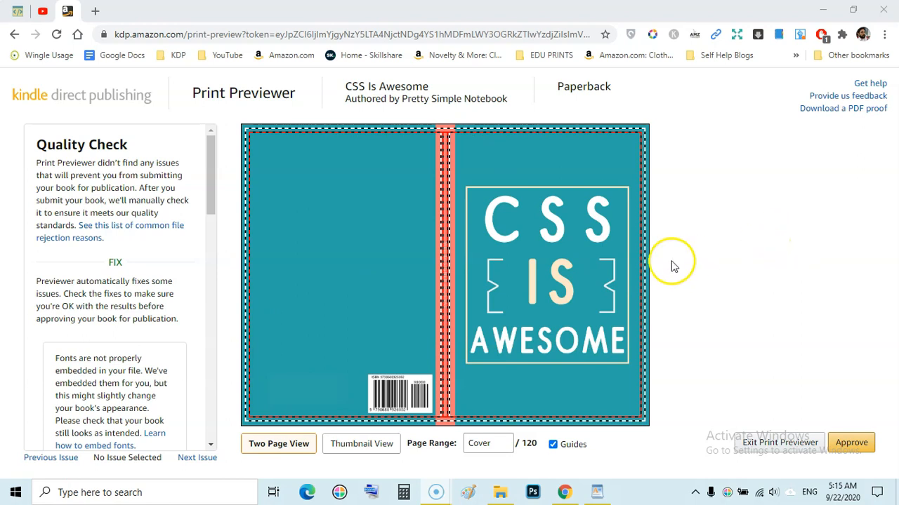
click(633, 266)
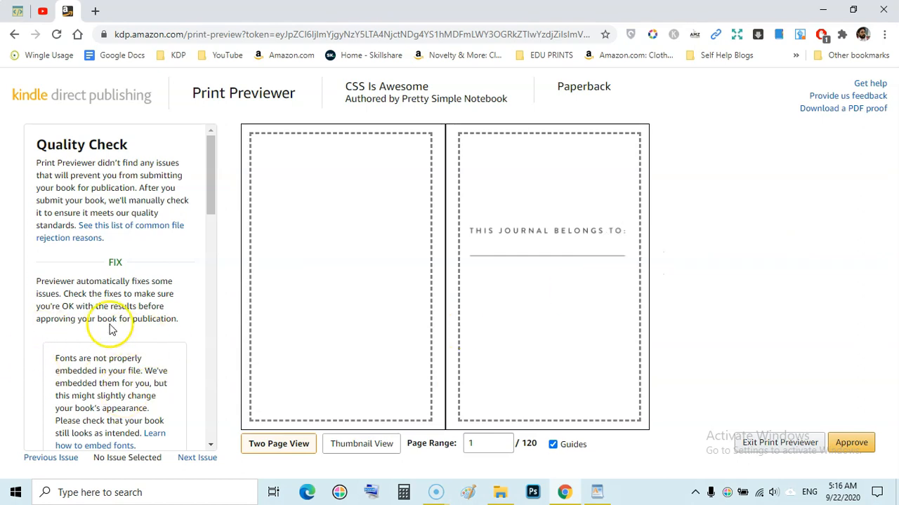
click(650, 285)
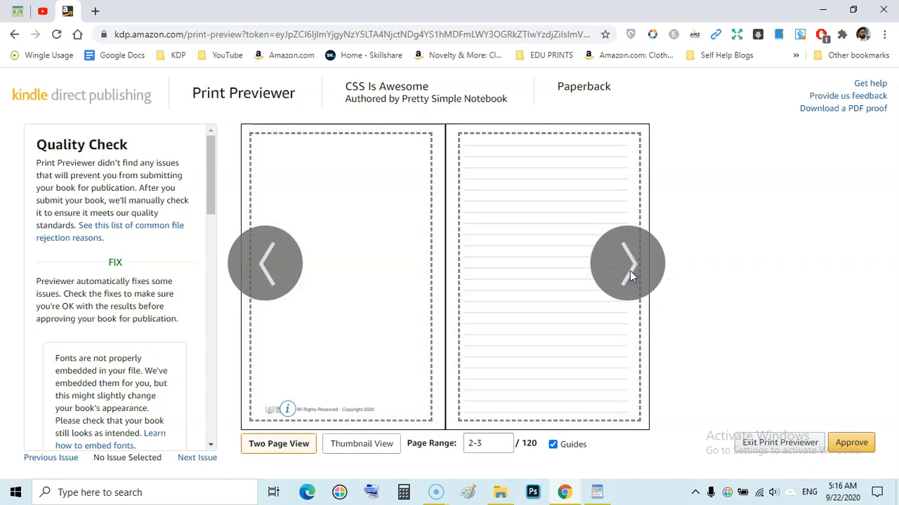
click(630, 270)
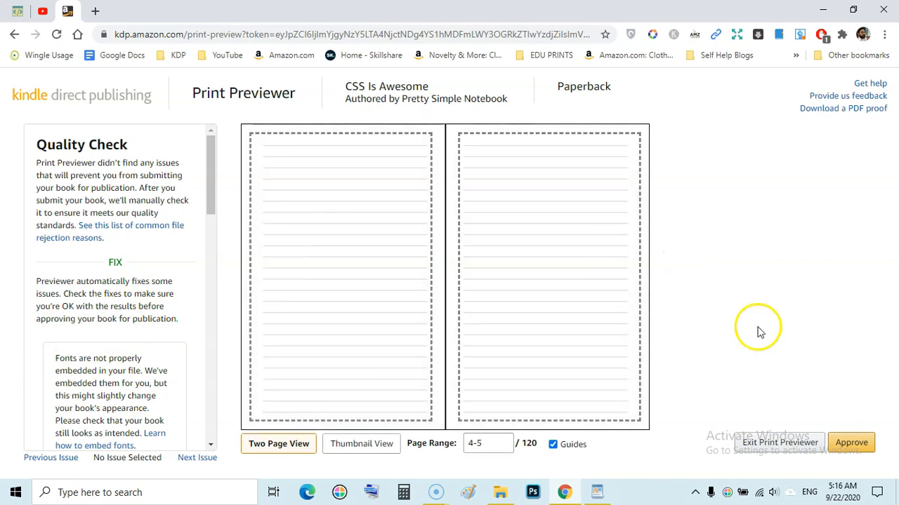
click(850, 443)
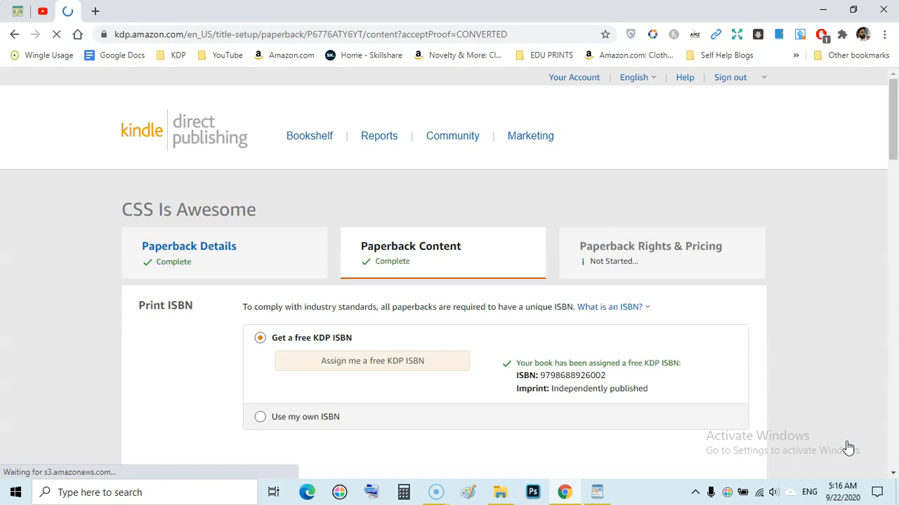
Review the uploaded files and the printing cost summary, and save the paperback content to continue to pricing
drag(890, 110, 896, 307)
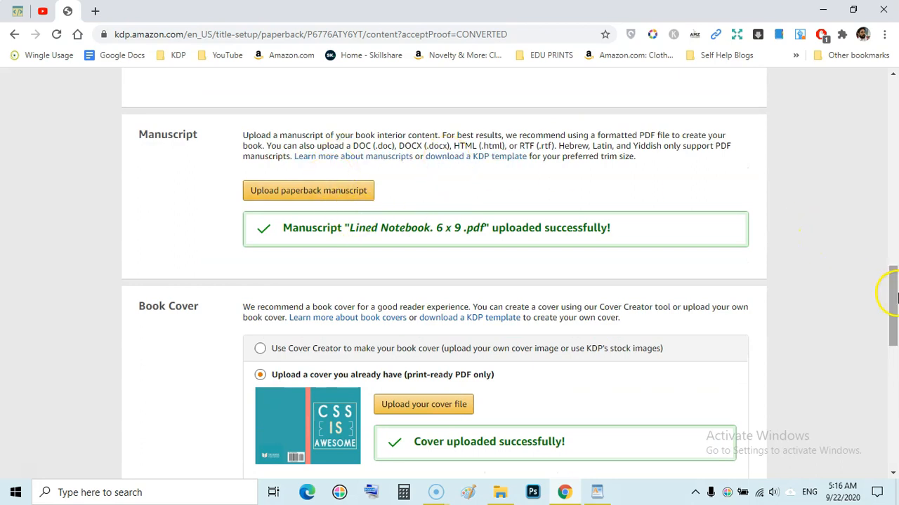
drag(897, 300, 895, 414)
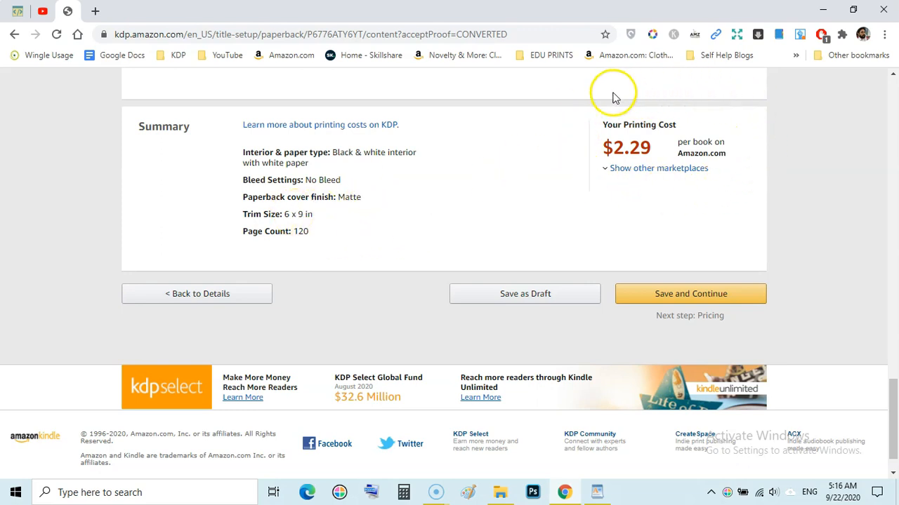
click(648, 294)
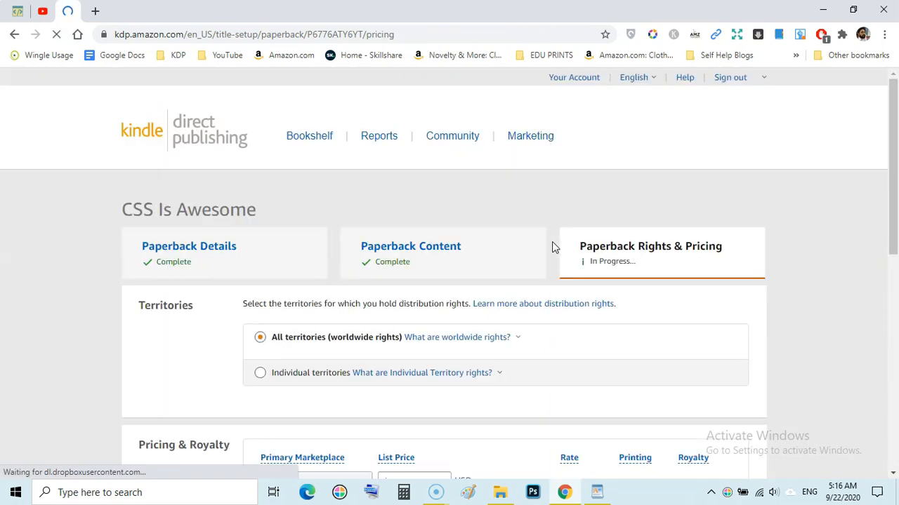
Set the paperback's Amazon.com list price to 6.99 USD
drag(888, 117, 895, 218)
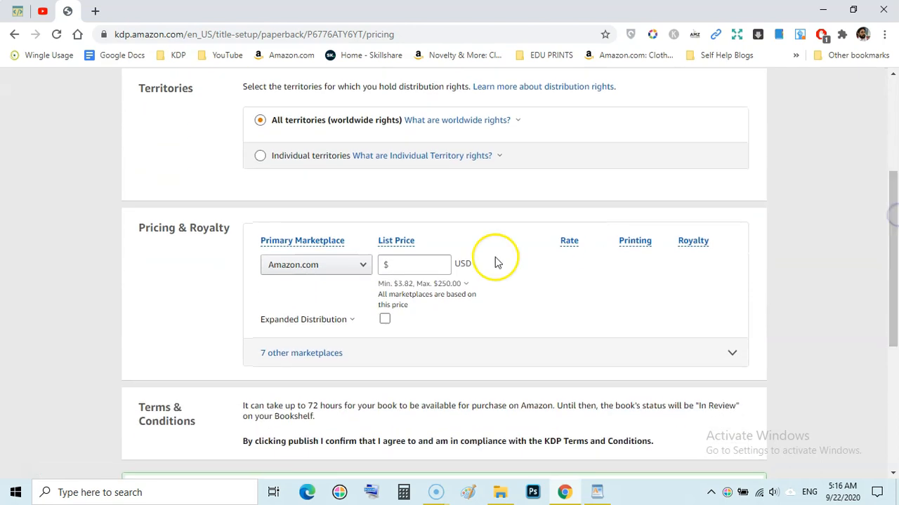
click(422, 259)
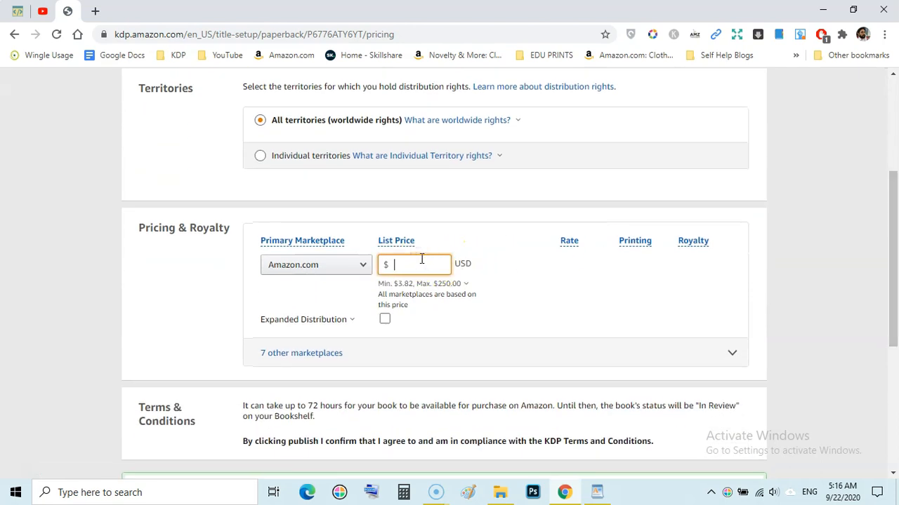
text(6.99)
Expand the seven other marketplaces and set the Amazon.co.uk list price to 5.99 GBP
drag(893, 223, 895, 283)
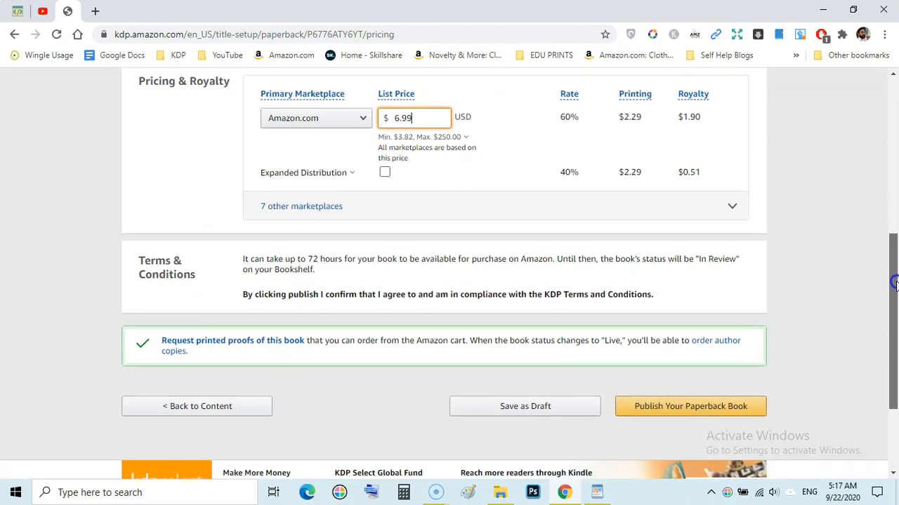
click(734, 206)
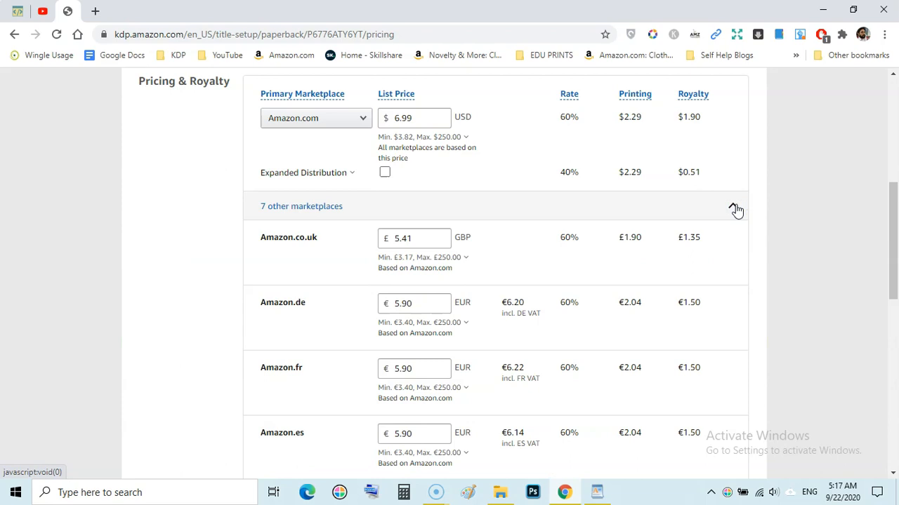
click(422, 242)
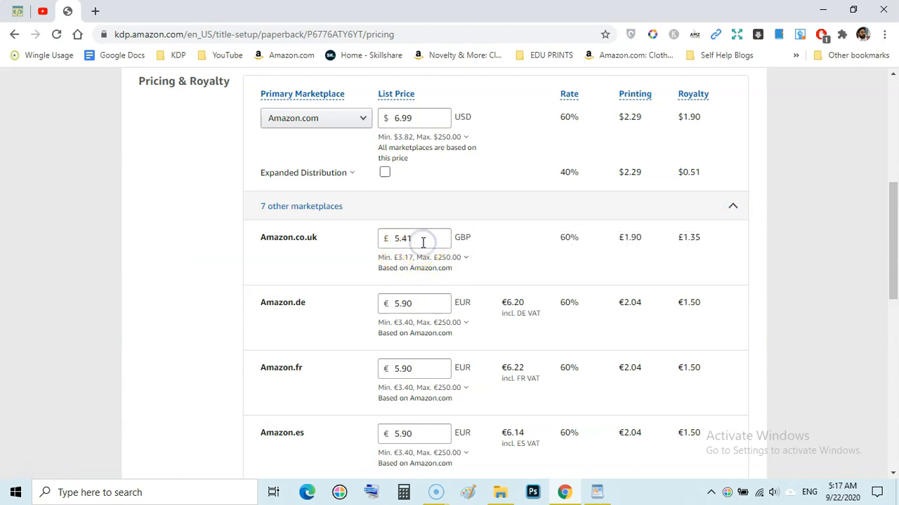
click(422, 242)
key(BackSpace)
key(BackSpace)
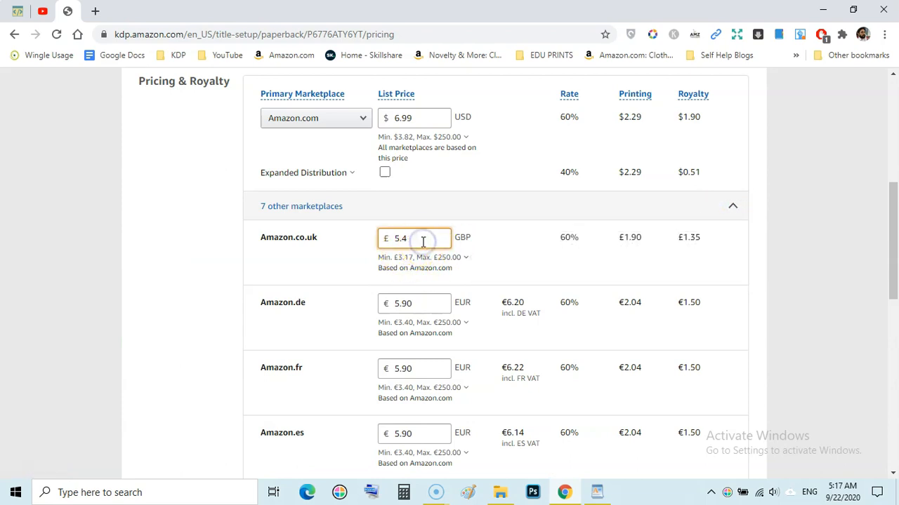
click(112, 277)
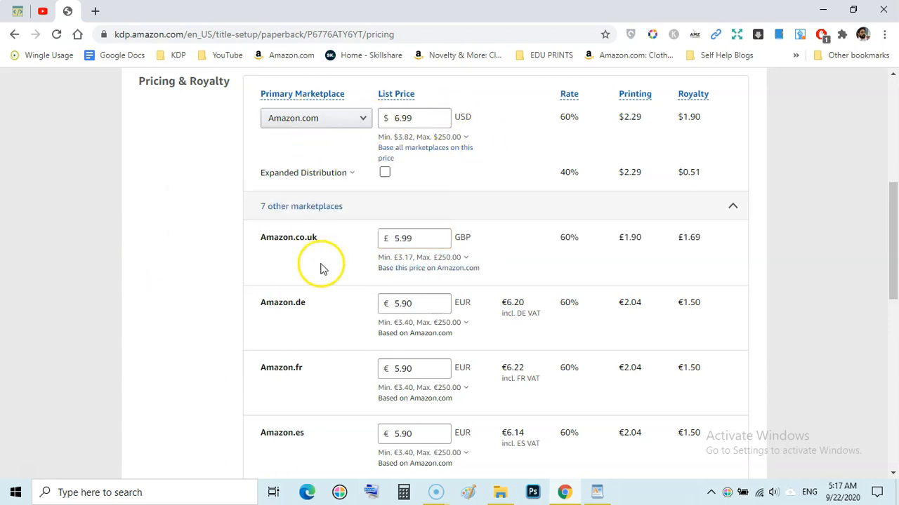
Set the Amazon.ca list price to 8.99 CAD and go to the publishing options below the terms and conditions
drag(889, 237, 894, 342)
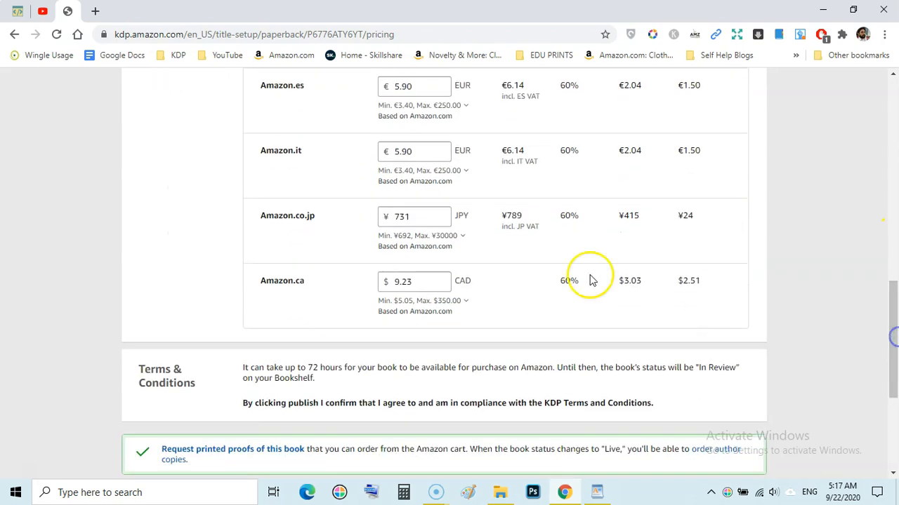
click(426, 280)
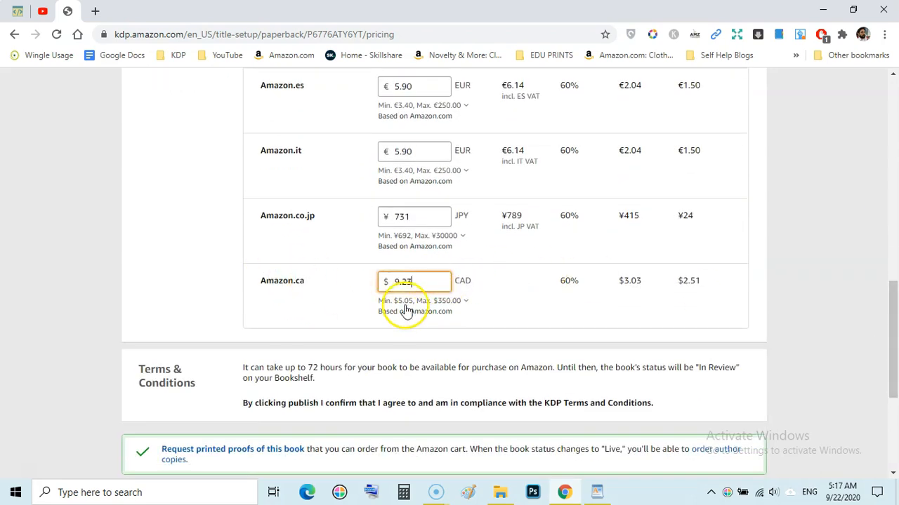
key(BackSpace)
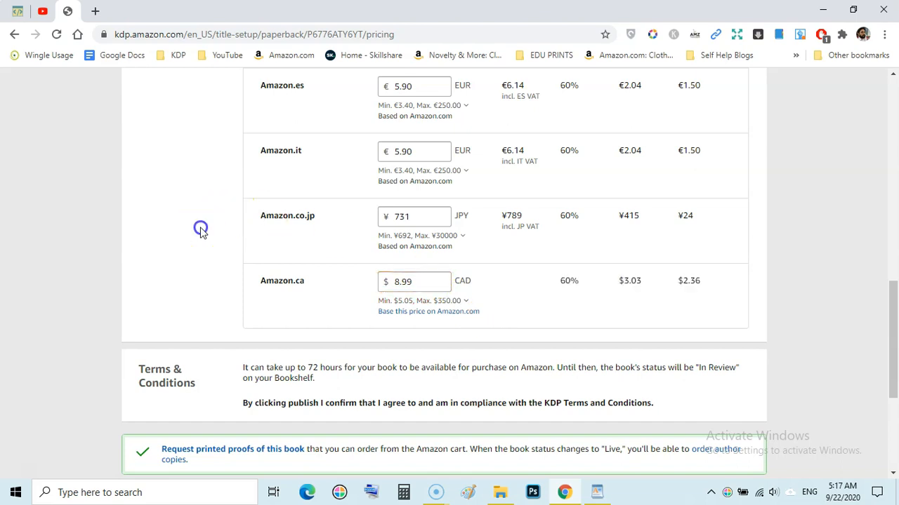
drag(896, 341, 895, 374)
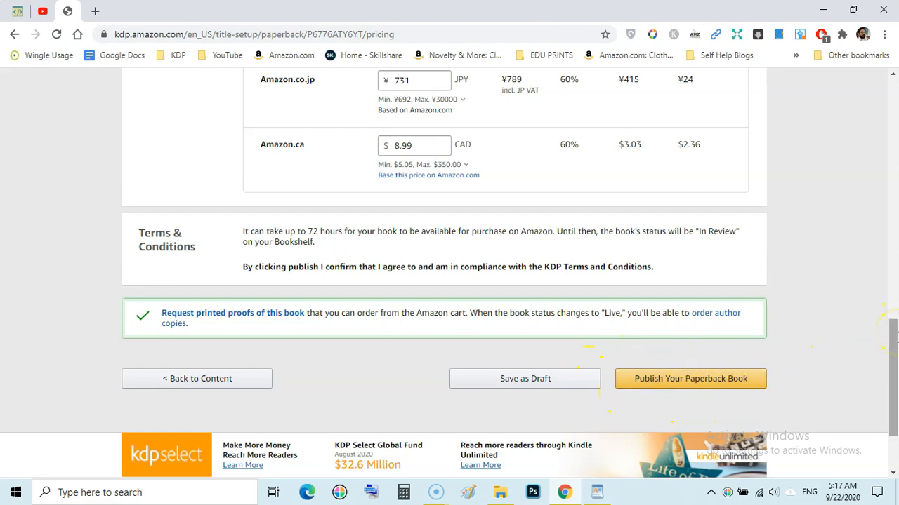
drag(895, 337, 895, 370)
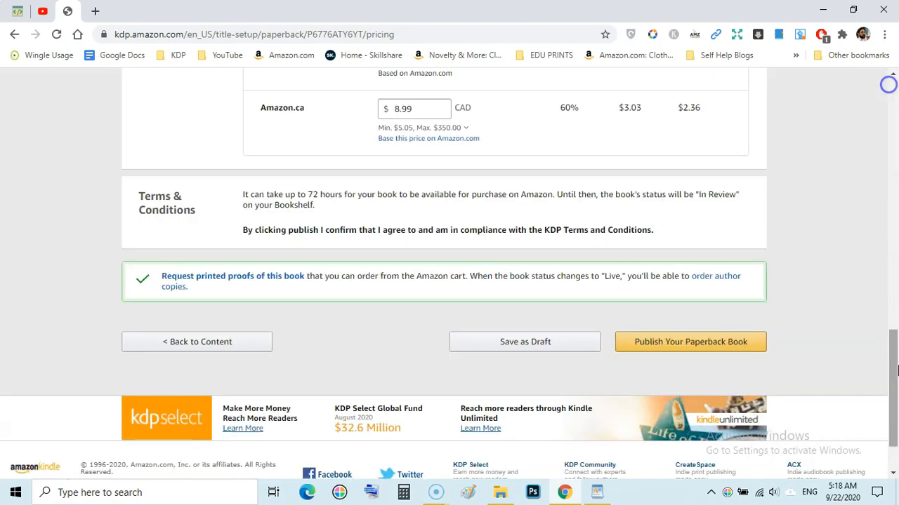